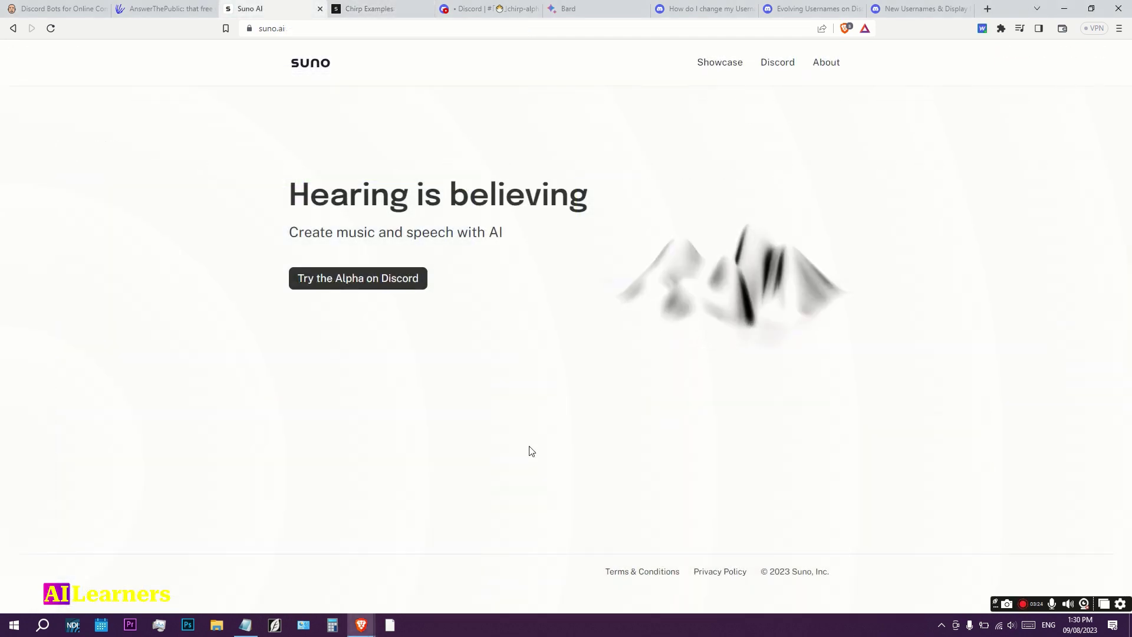
Play the dog and Messi rap examples on the Chirp Examples page, adjusting the volume.
left_click(384, 11)
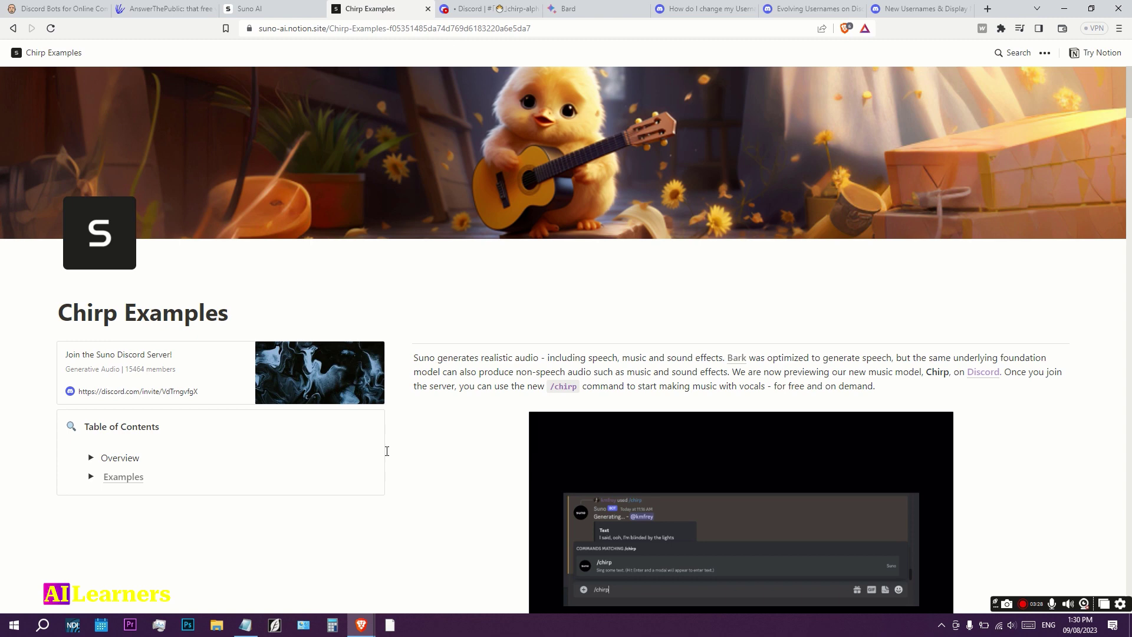
scroll(458, 454, "down", 3)
scroll(464, 454, "down", 3)
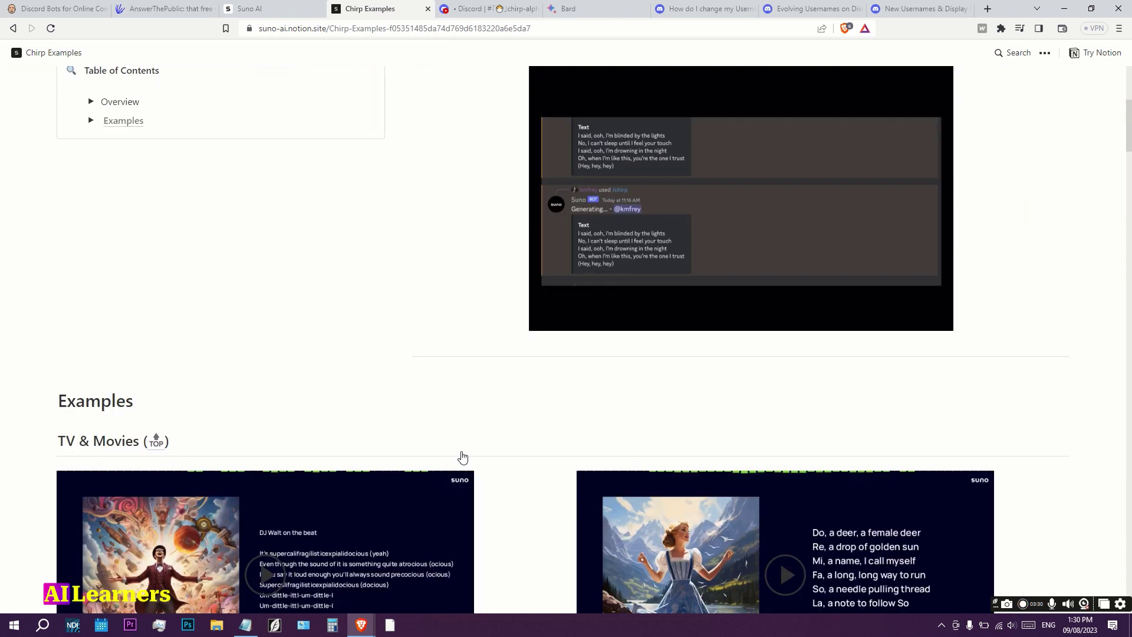
scroll(463, 496, "down", 2)
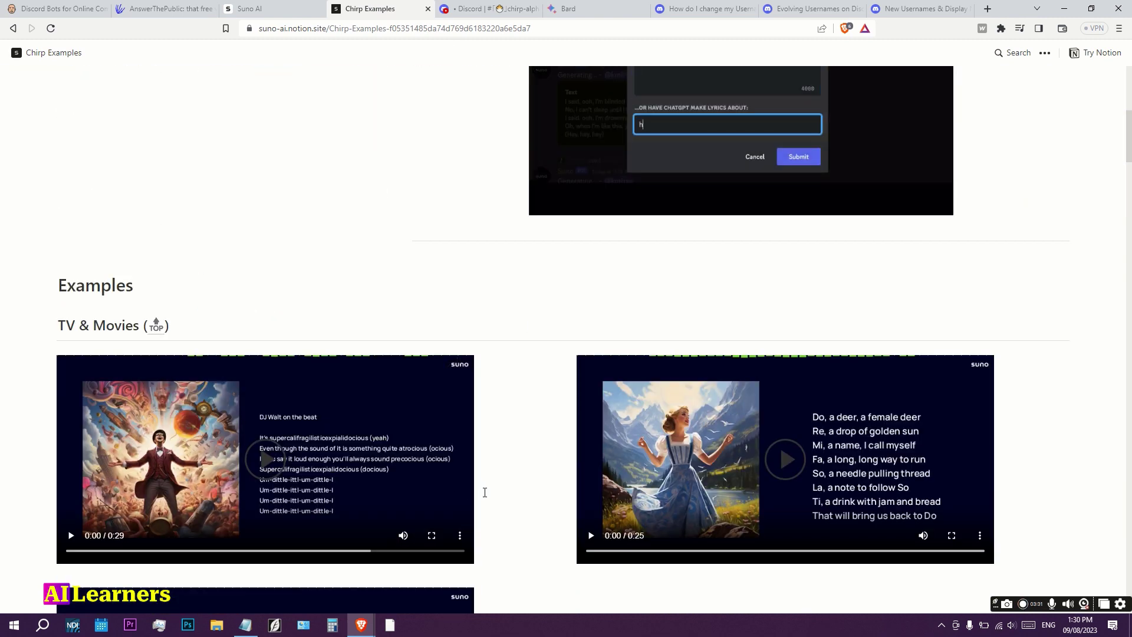
scroll(485, 488, "down", 3)
scroll(488, 487, "down", 2)
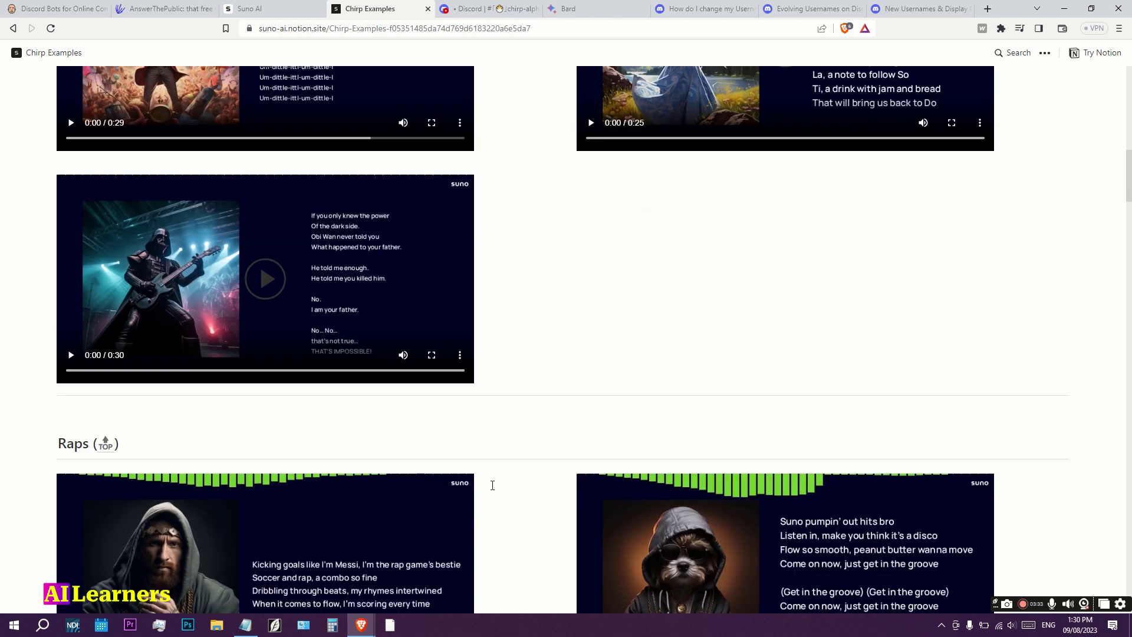
scroll(491, 484, "down", 3)
scroll(492, 484, "down", 1)
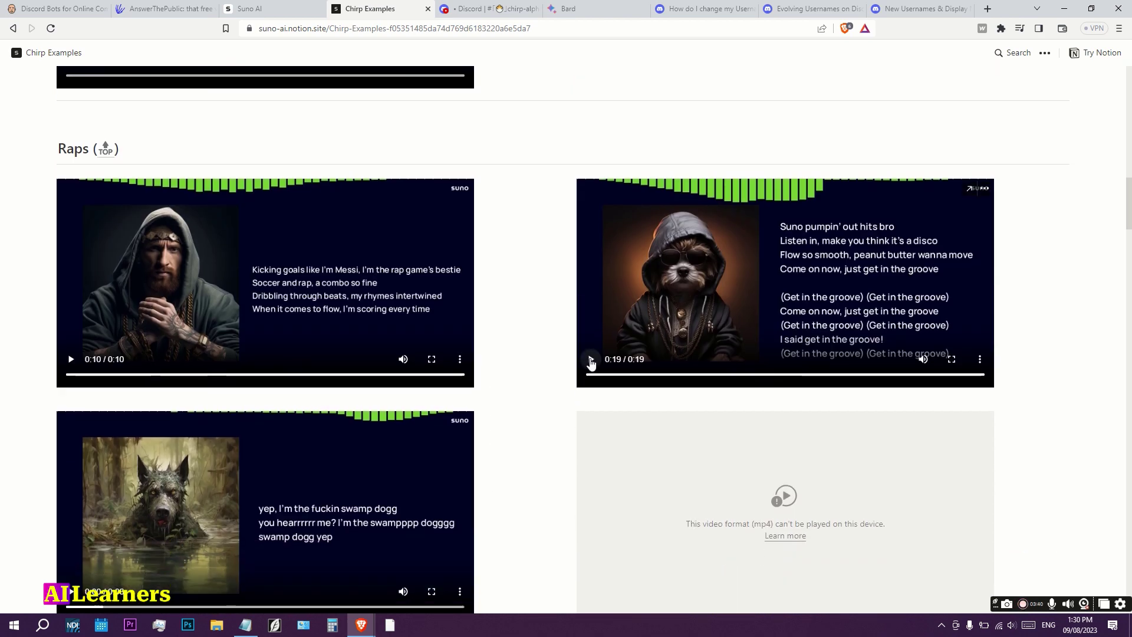
left_click(591, 361)
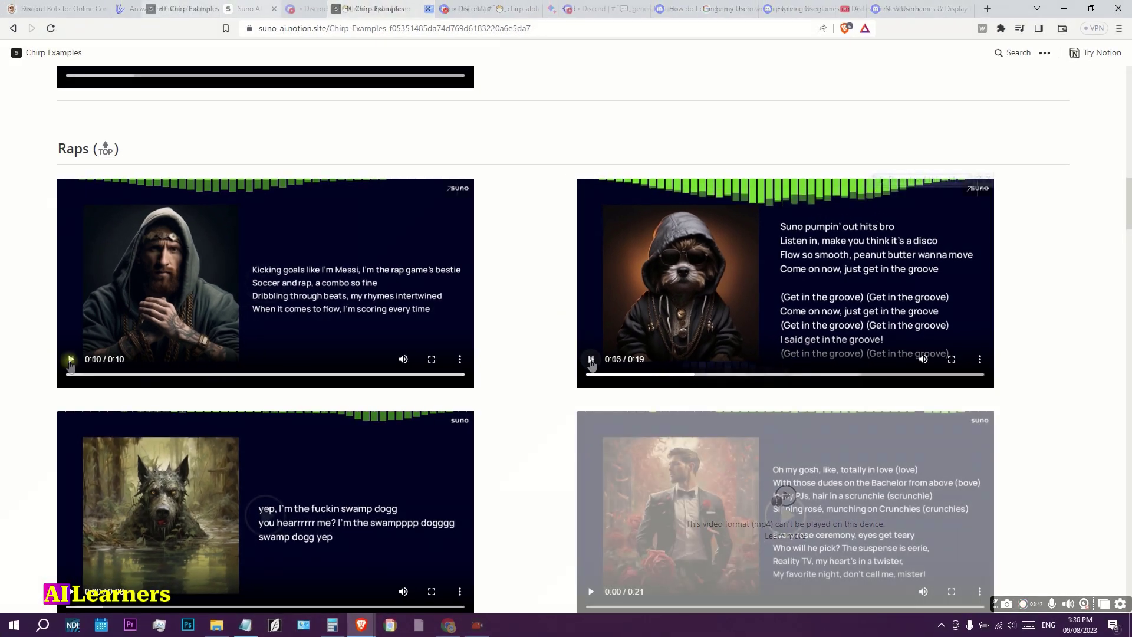
left_click(70, 360)
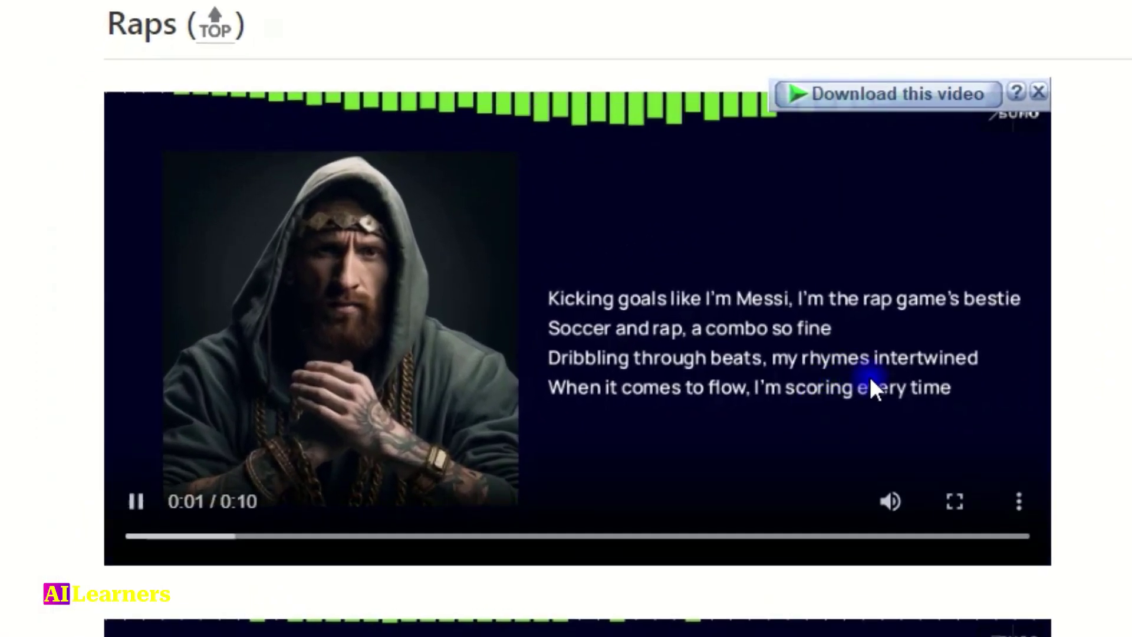
mouse_move(887, 503)
left_mouse_down()
mouse_move(846, 506)
mouse_move(862, 505)
left_mouse_up()
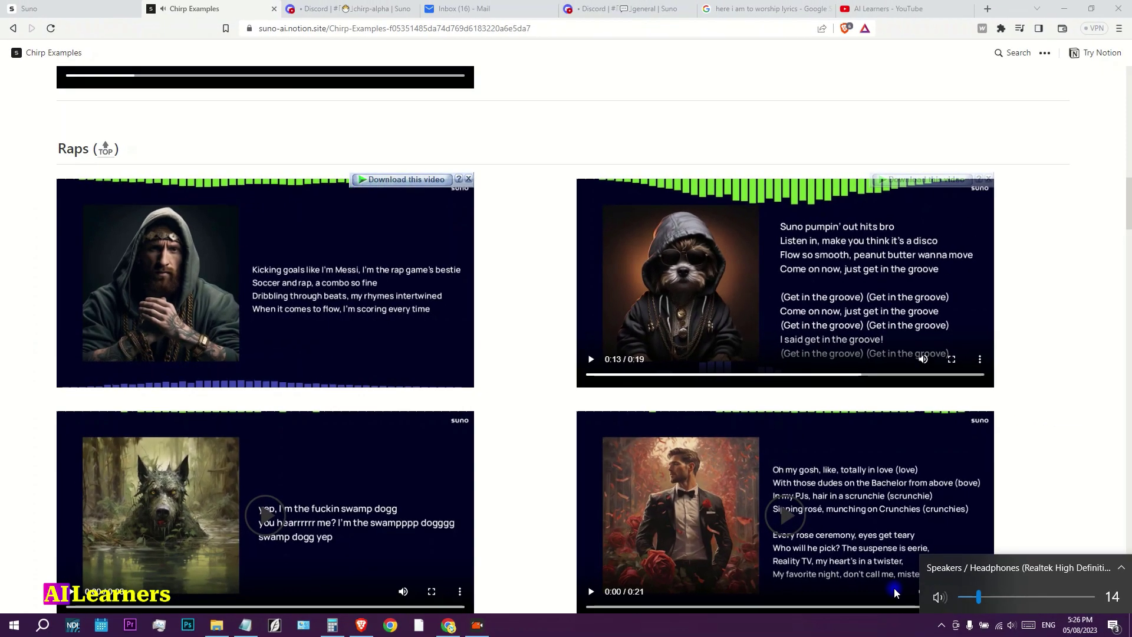
key("XF86AudioRaiseVolume")
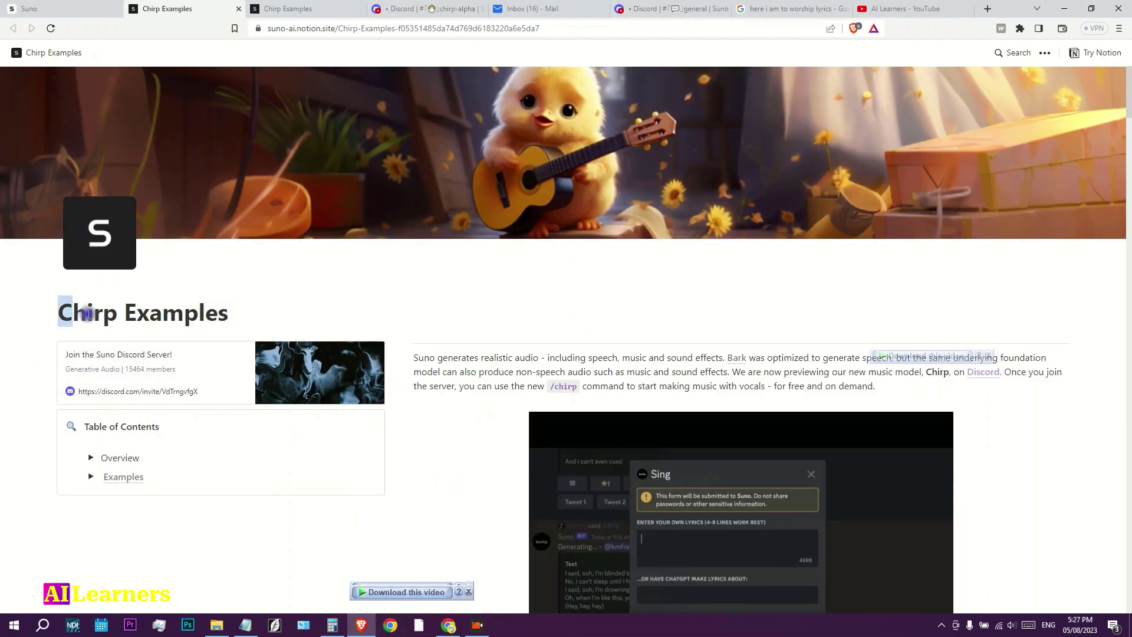
Skim the Chirp Examples page, then return to the Suno homepage.
left_click_drag(58, 312, 239, 315)
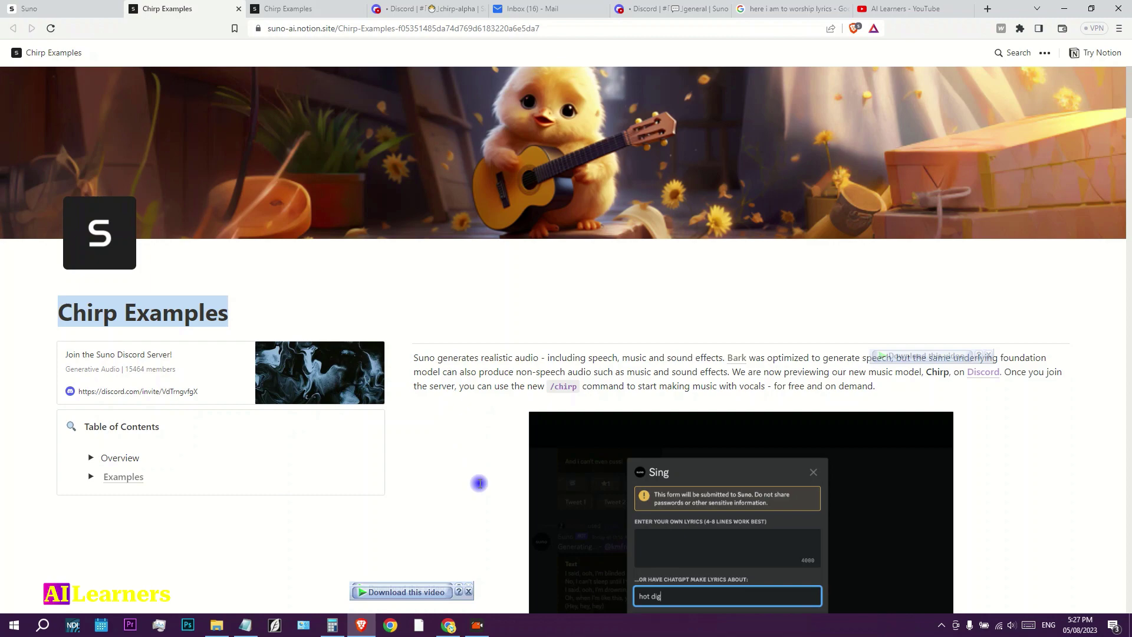
scroll(478, 481, "down", 5)
scroll(477, 482, "down", 5)
scroll(477, 495, "down", 5)
scroll(482, 509, "down", 5)
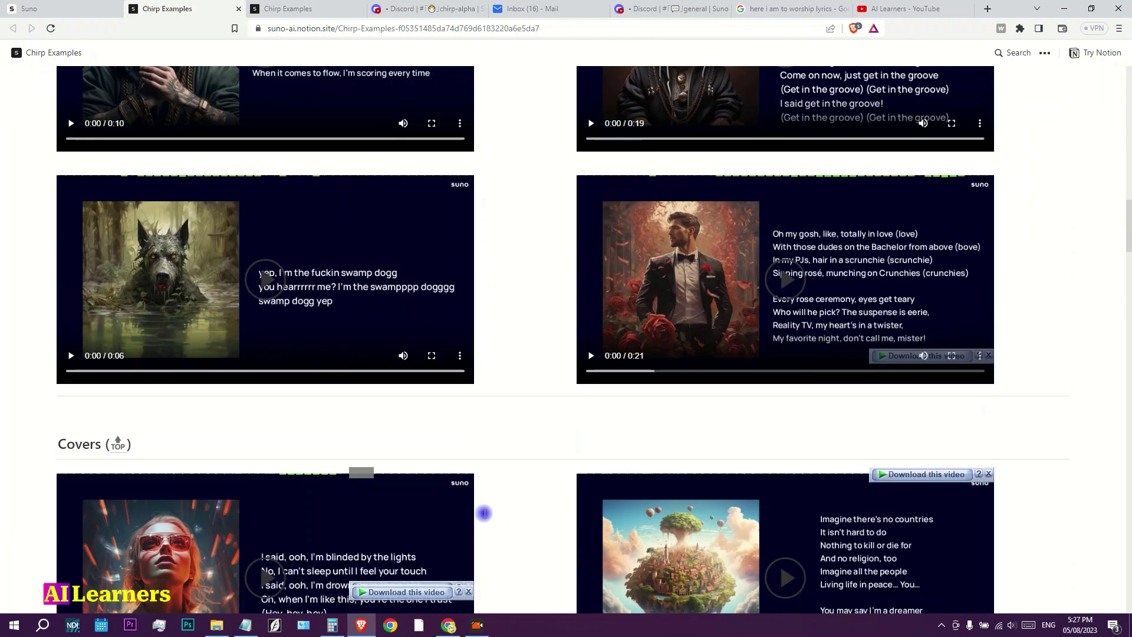
scroll(484, 513, "down", 5)
scroll(484, 513, "up", 5)
scroll(478, 518, "up", 8)
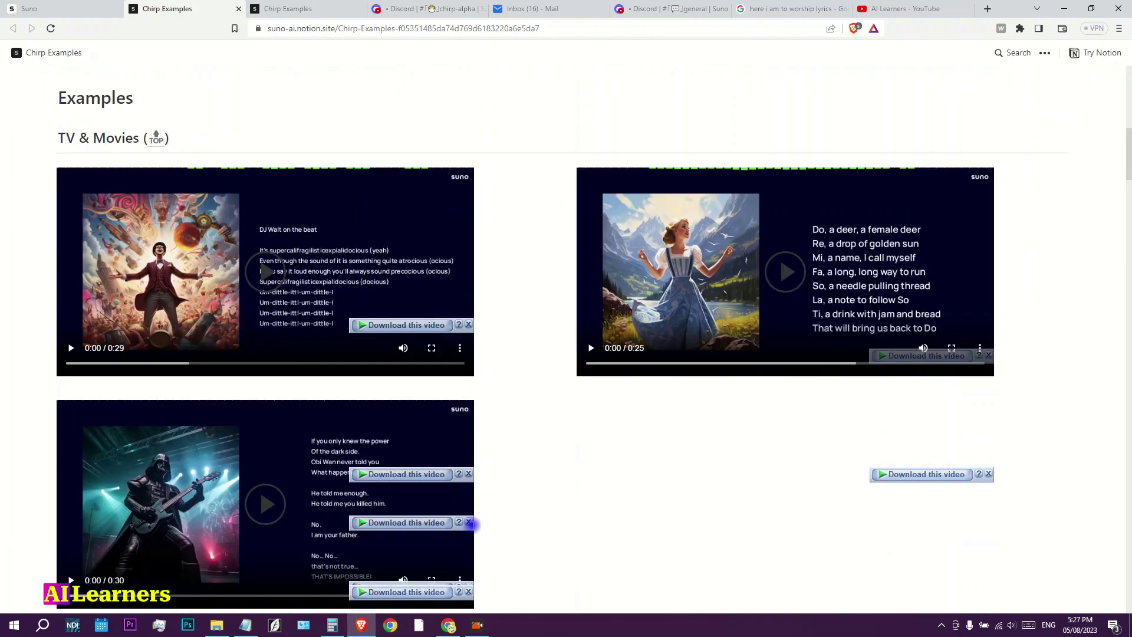
scroll(470, 523, "up", 5)
scroll(495, 543, "up", 3)
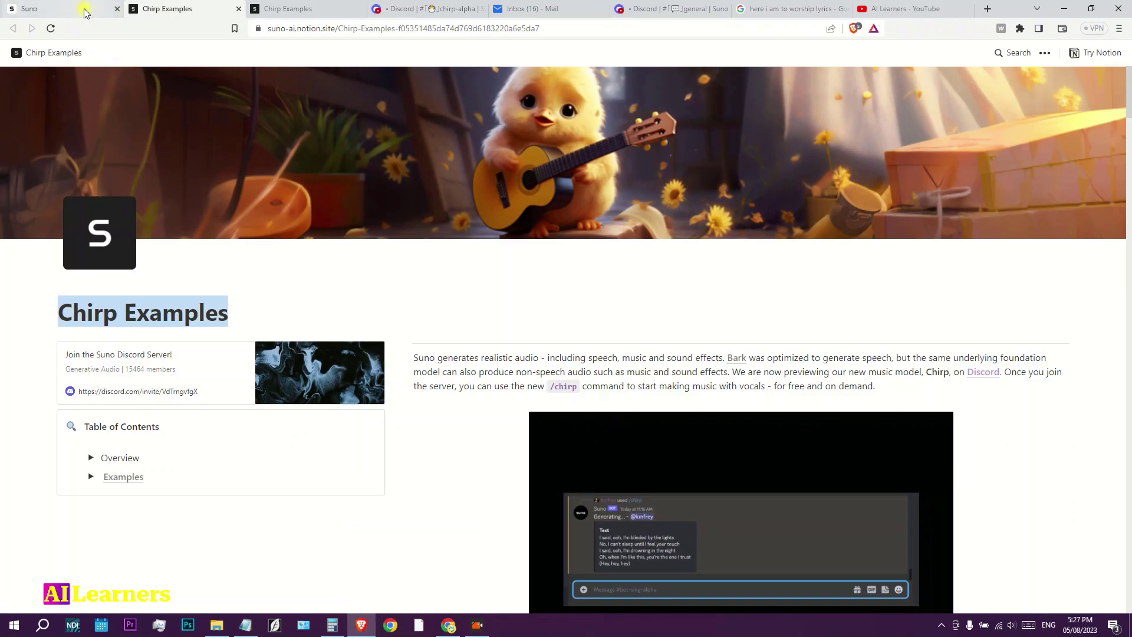
left_click(85, 10)
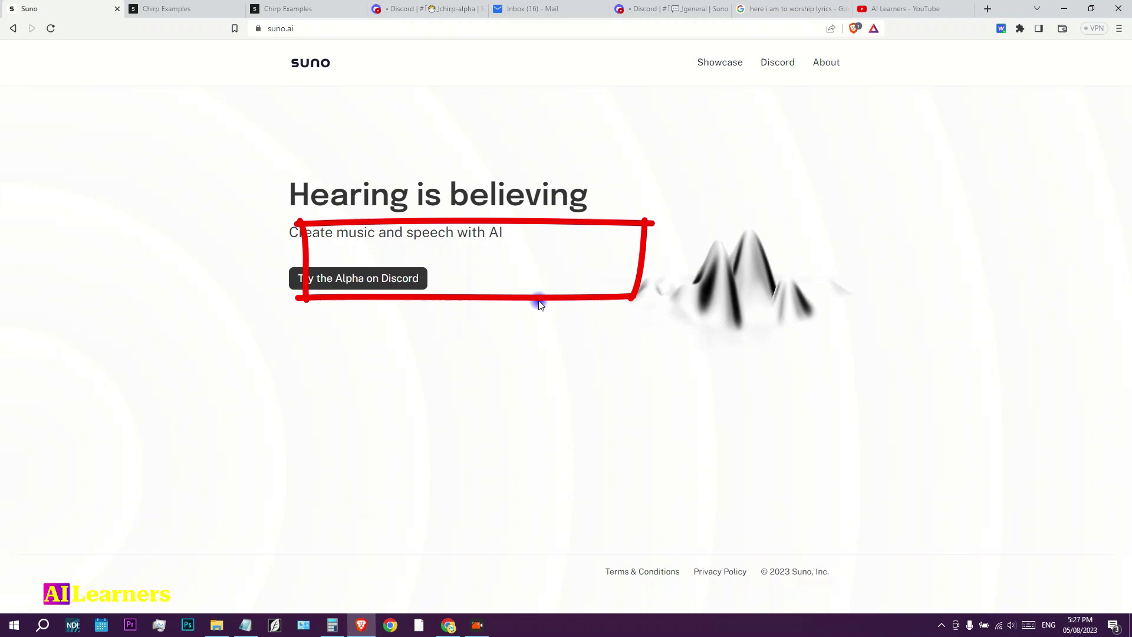
Accept the Suno Discord invite from the 'Try the Alpha on Discord' link.
left_click(382, 280)
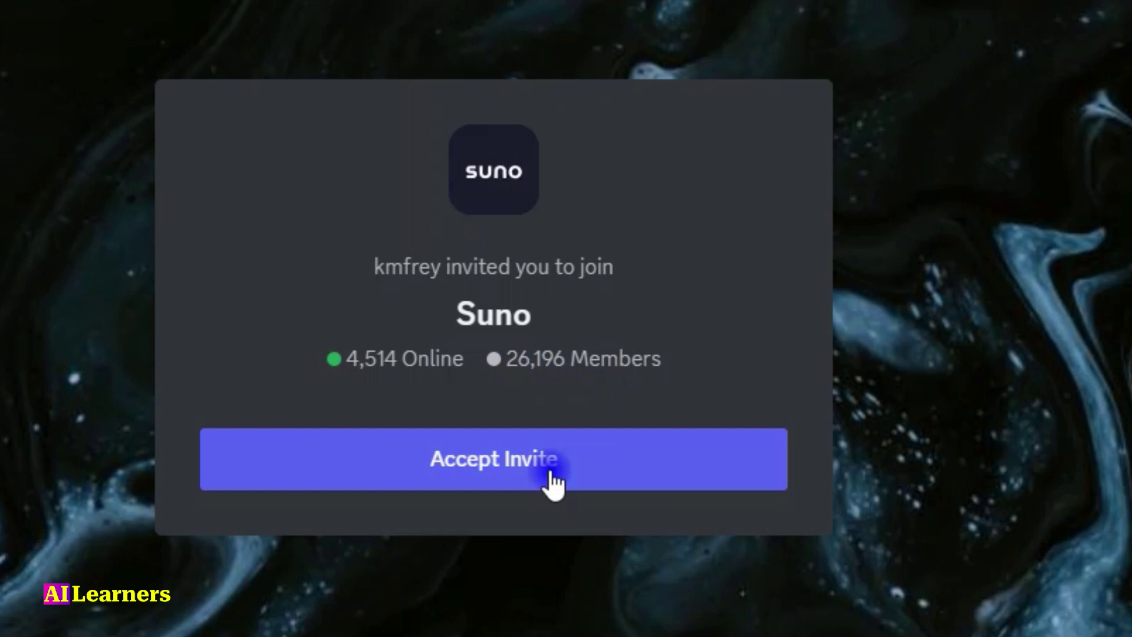
left_click(470, 469)
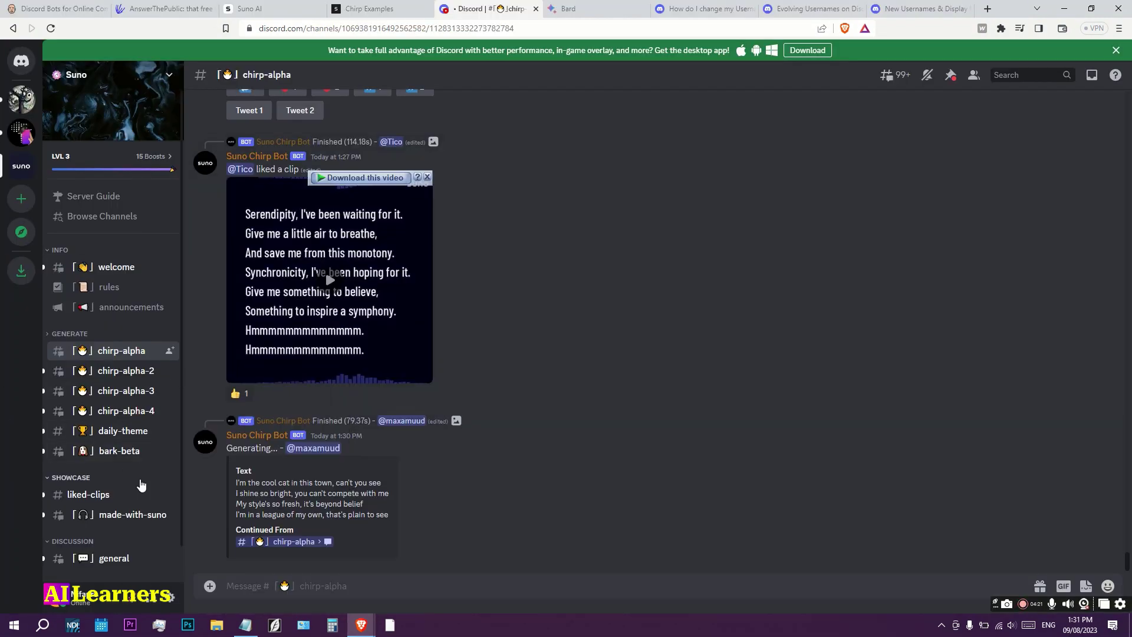
scroll(581, 383, "up", 3)
scroll(581, 383, "down", 3)
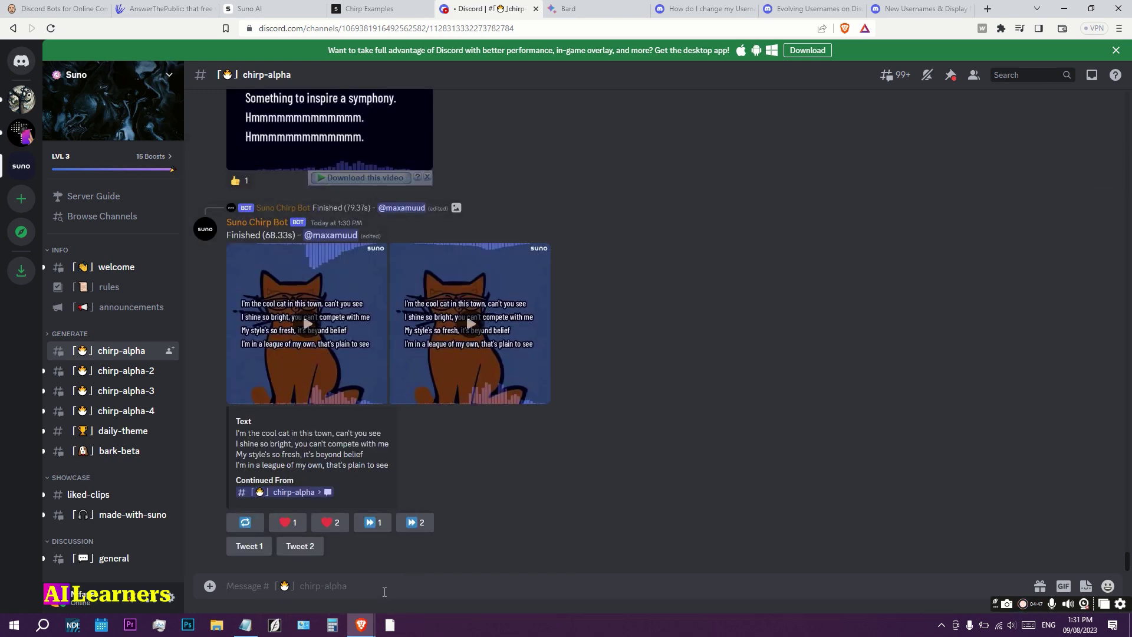
type("/")
type("c")
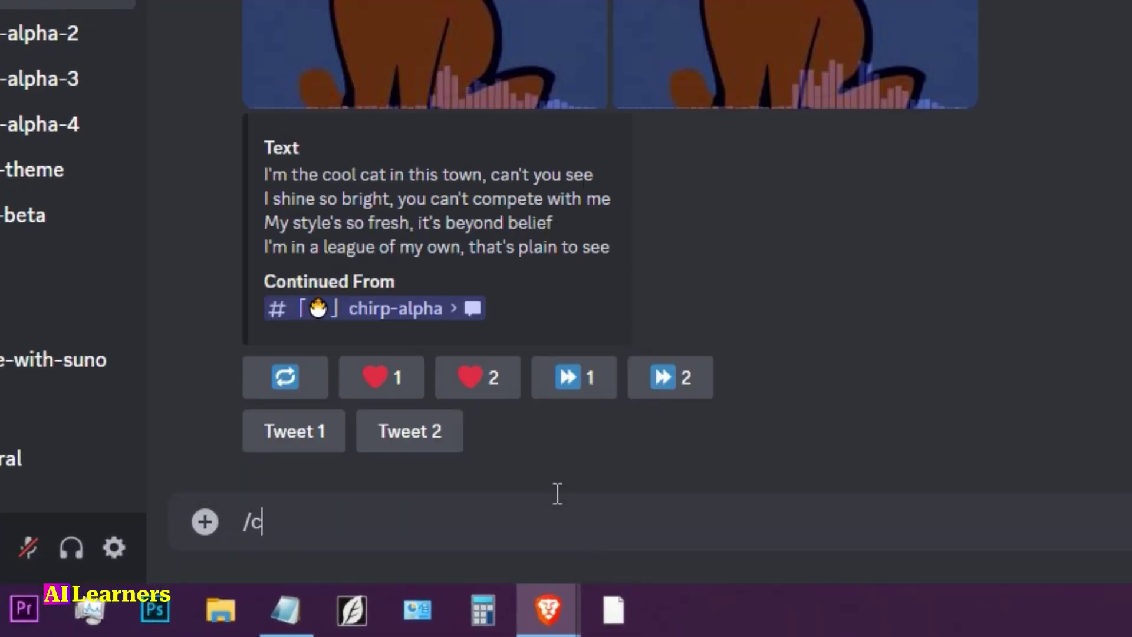
type("hirp")
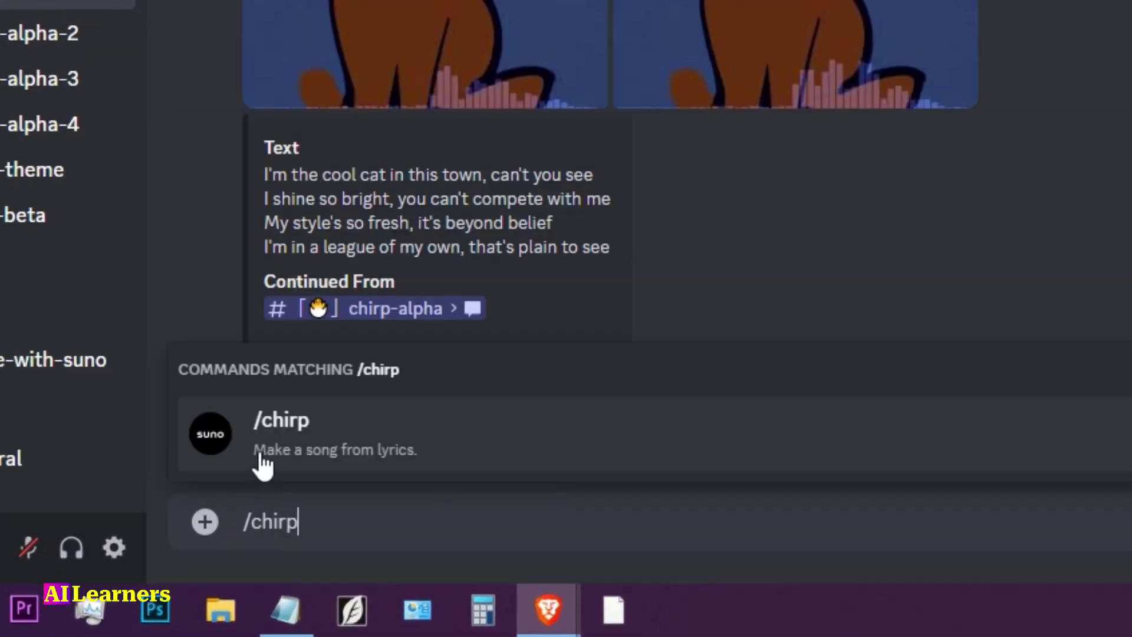
Run the /chirp command to bring up the empty Sing lyrics form.
left_click(304, 444)
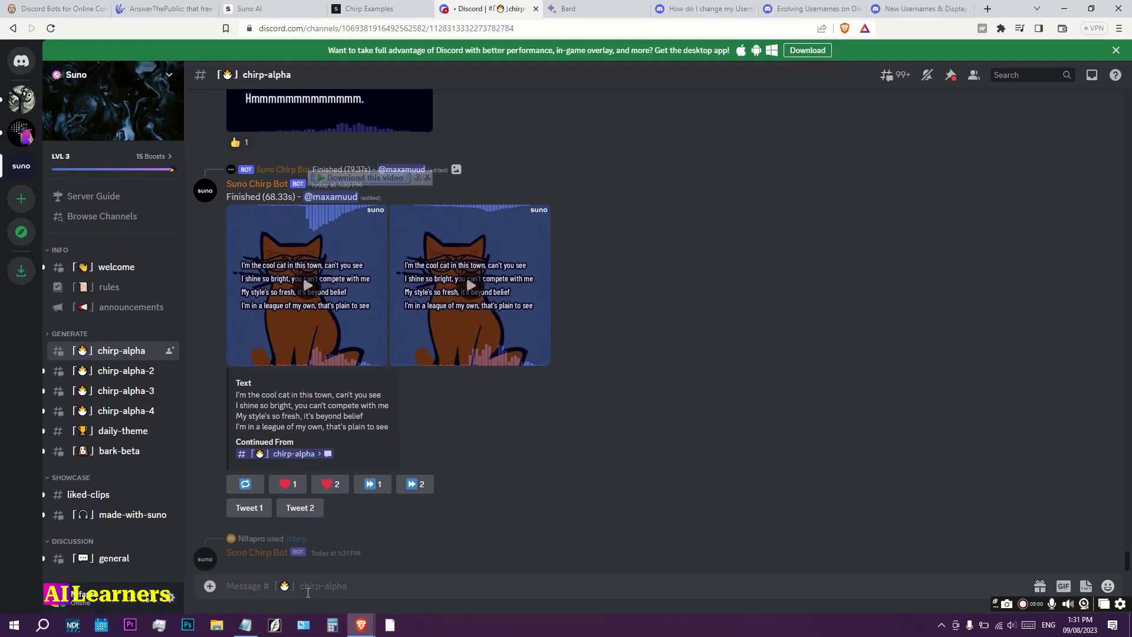
key("Return")
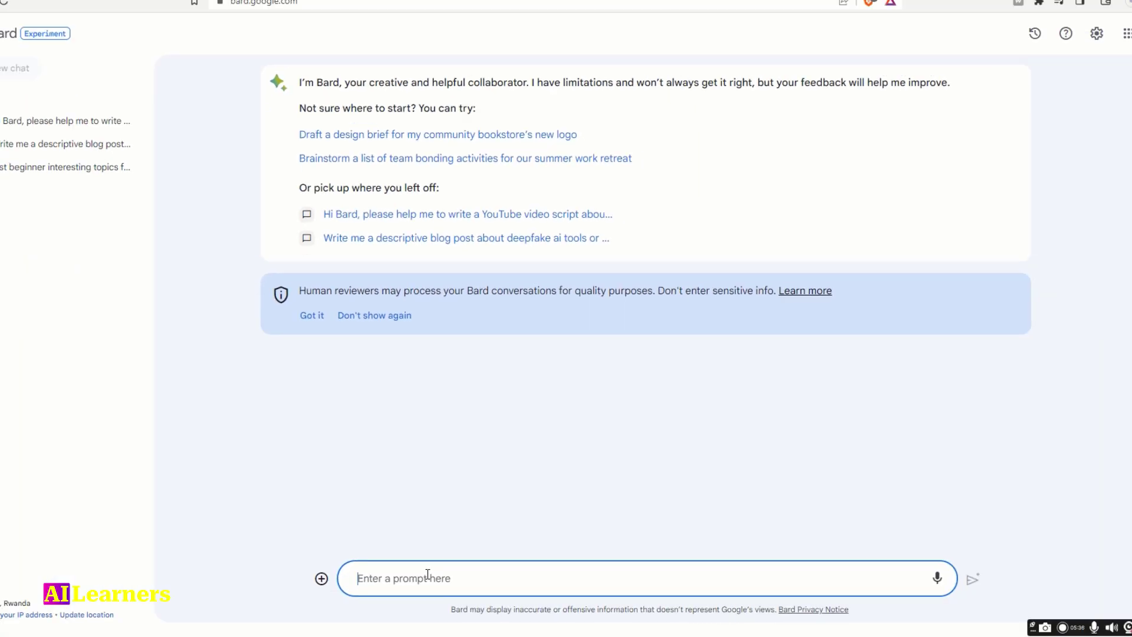
type("Generate a ly")
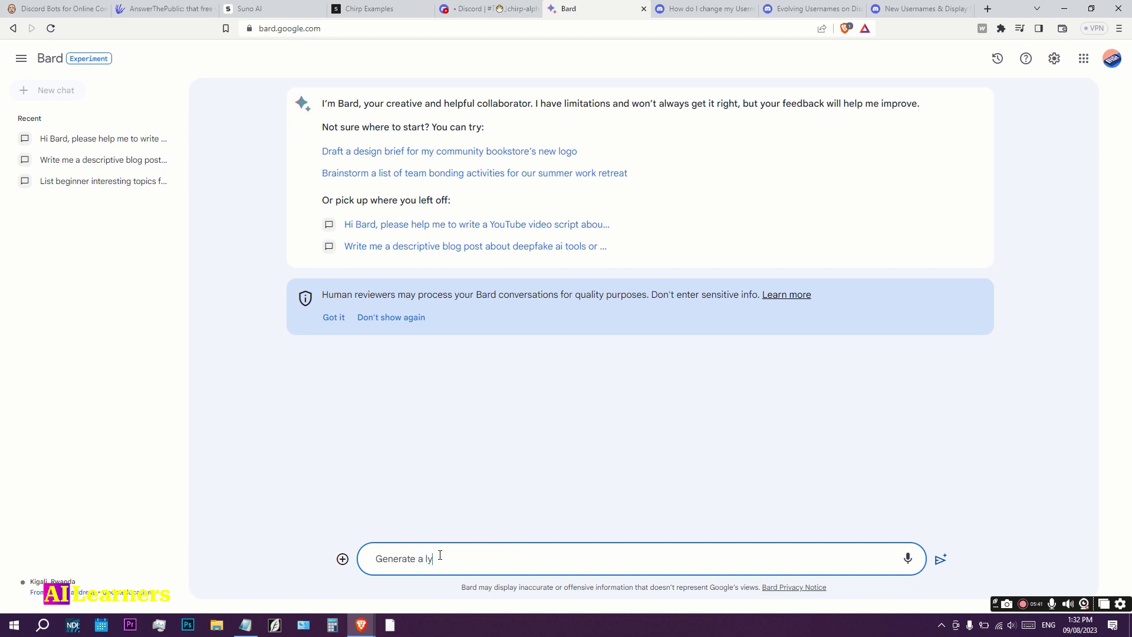
type("ic song")
Request love song lyrics from Bard and copy the lyrics from Verse 1 through the Outro.
key("Return")
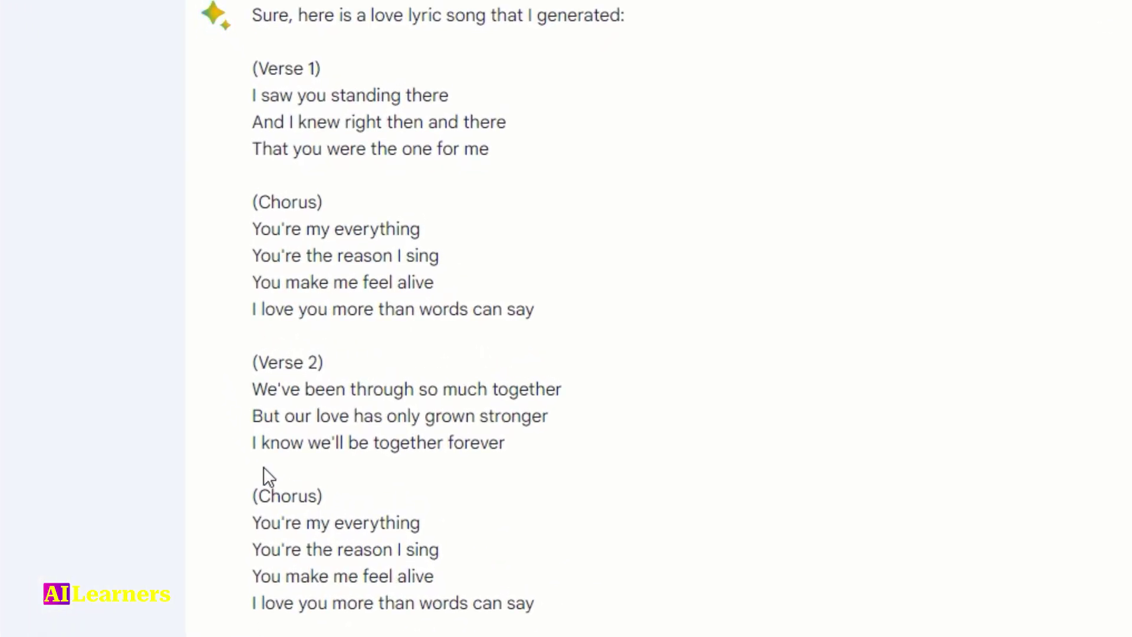
scroll(446, 463, "down", 5)
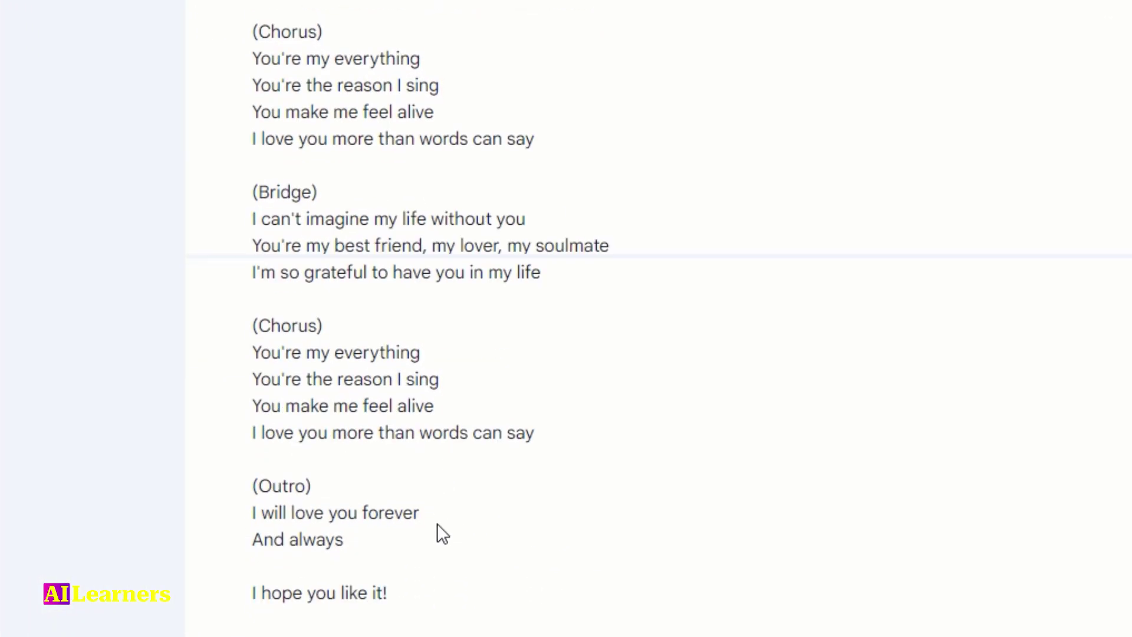
scroll(437, 523, "up", 5)
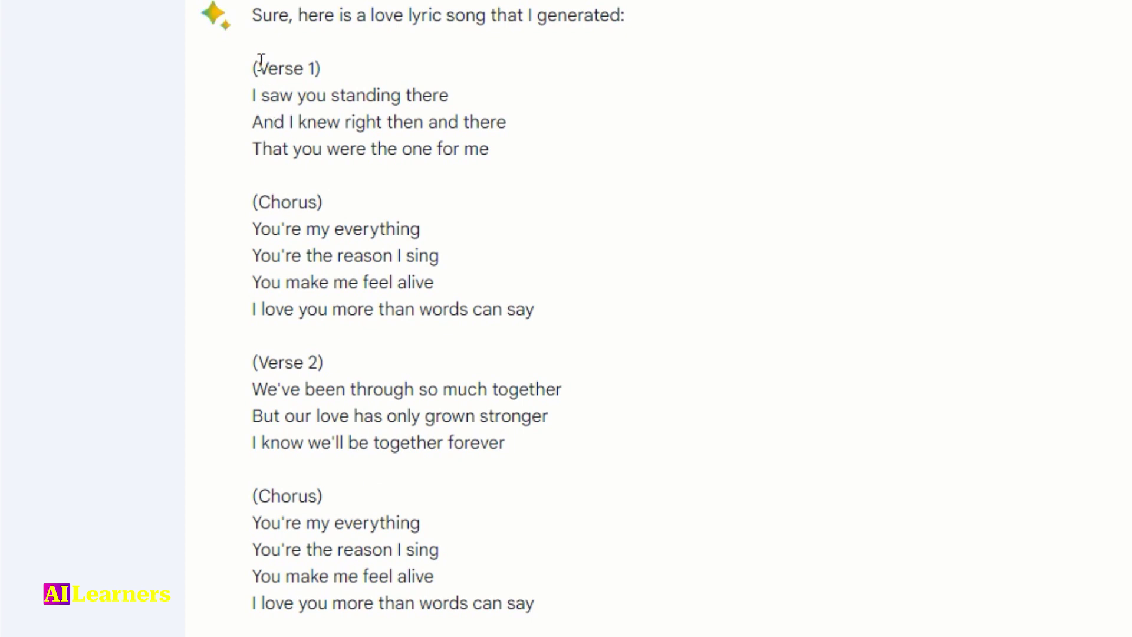
left_click_drag(252, 72, 485, 517)
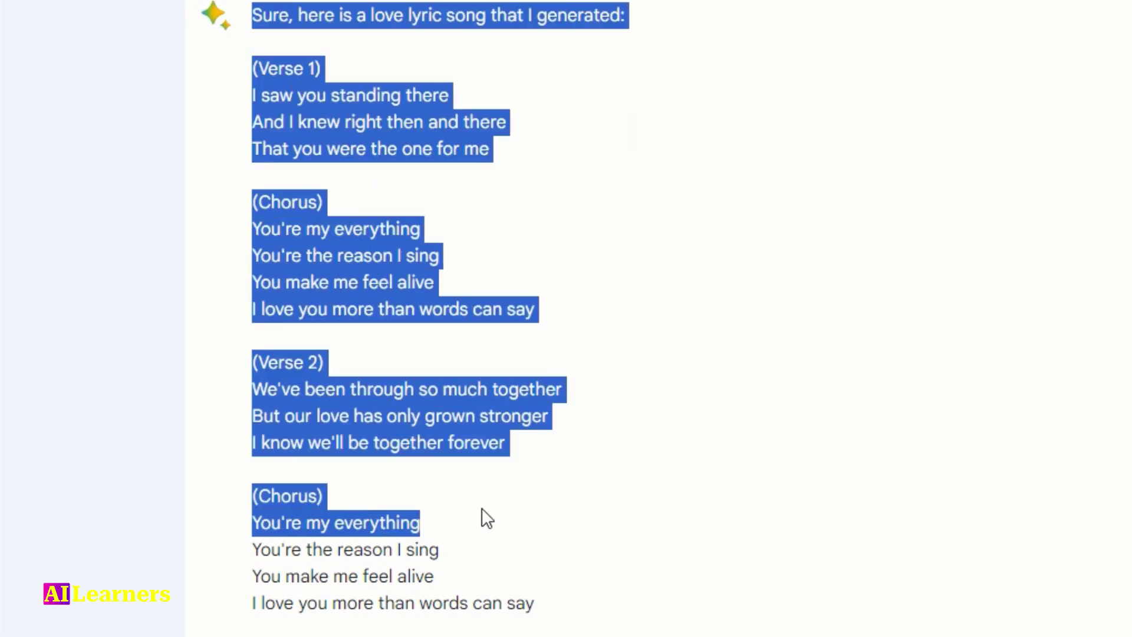
left_click(485, 518)
mouse_move(253, 68)
left_mouse_down()
mouse_move(483, 611)
mouse_move(436, 543)
left_mouse_up()
right_click(387, 513)
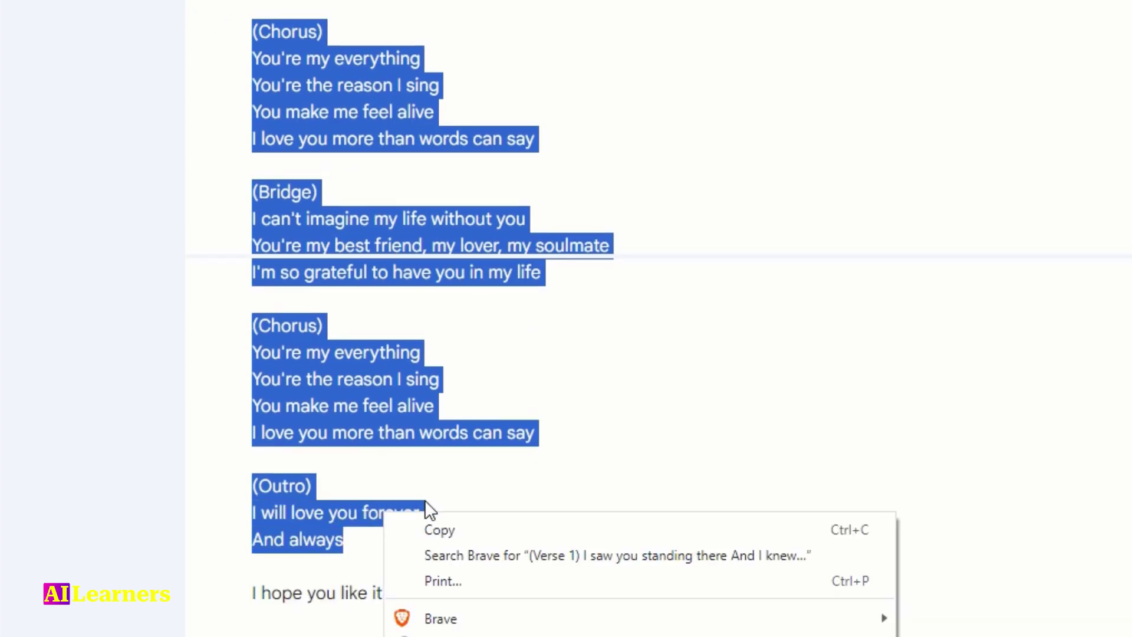
Paste Bard's love song lyrics into the Sing lyrics box and submit them.
left_click(437, 530)
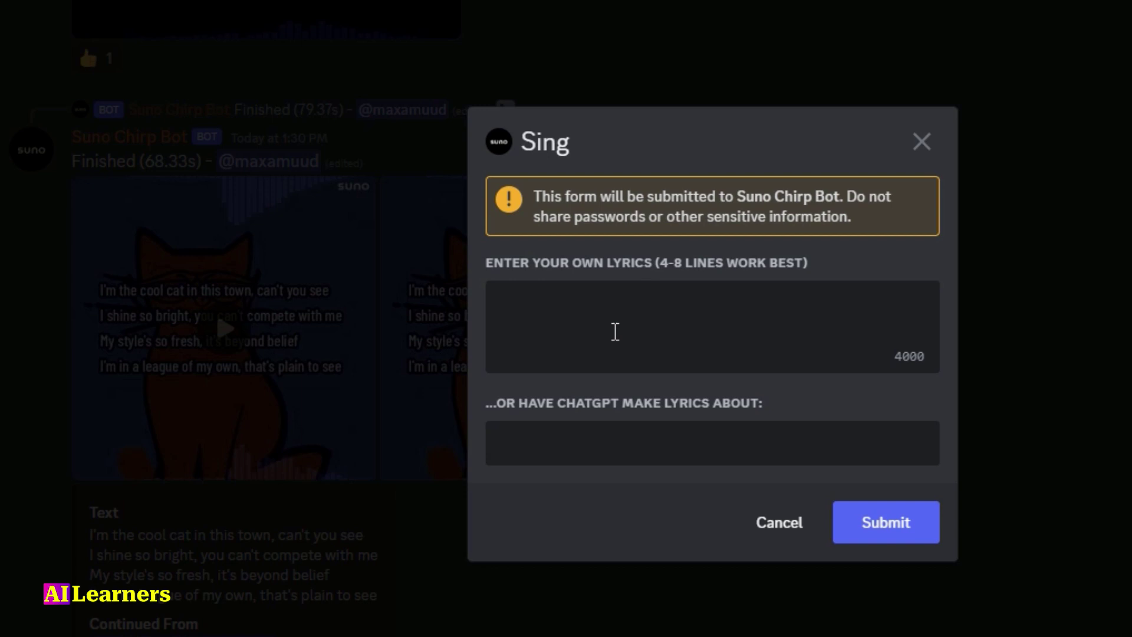
left_click(613, 332)
right_click(618, 336)
left_click(670, 501)
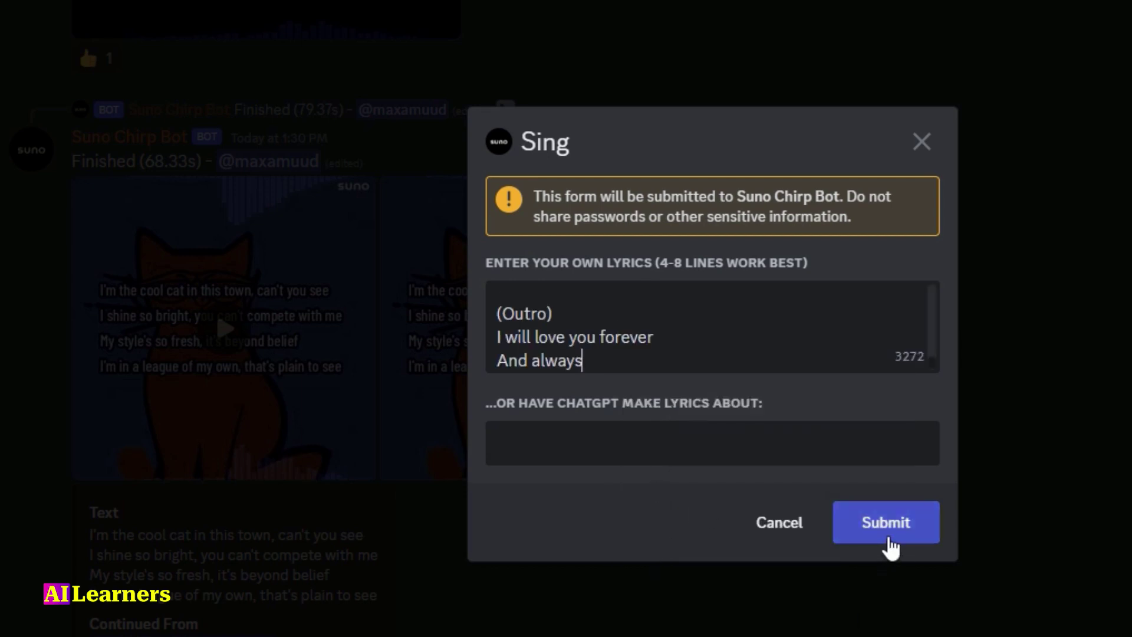
left_click(892, 531)
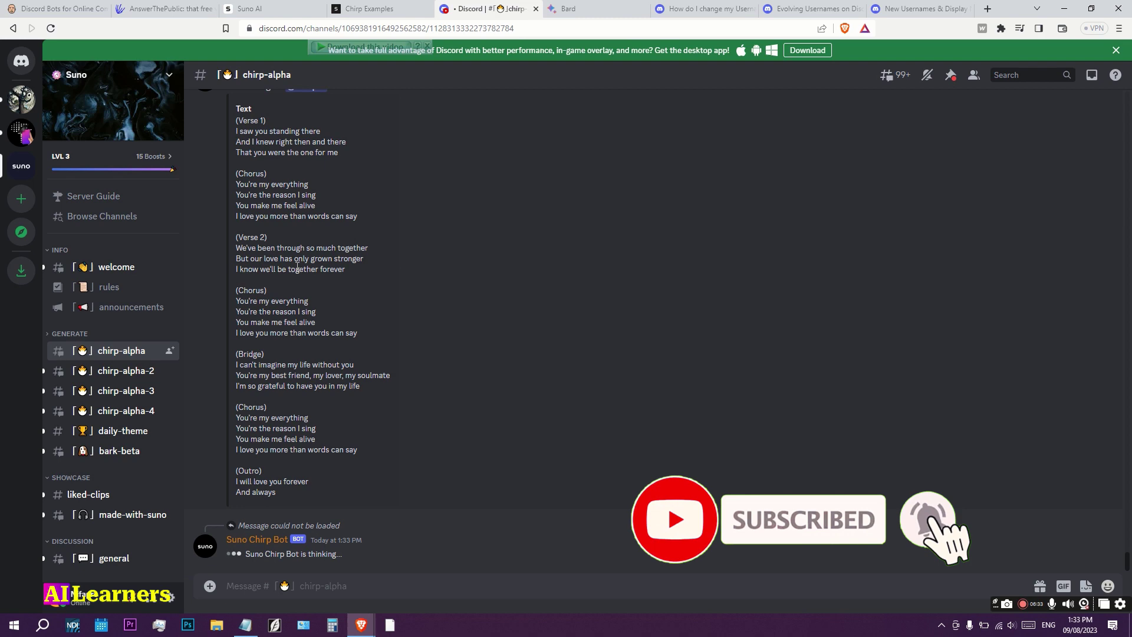
scroll(394, 407, "up", 3)
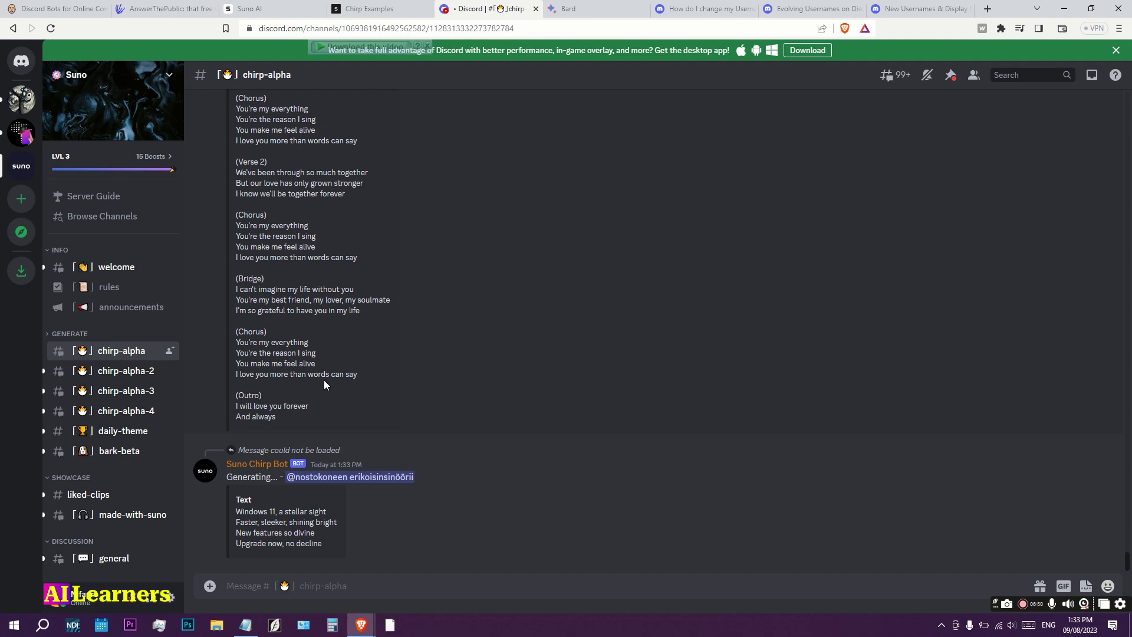
scroll(324, 379, "up", 5)
scroll(324, 385, "up", 3)
scroll(332, 399, "up", 5)
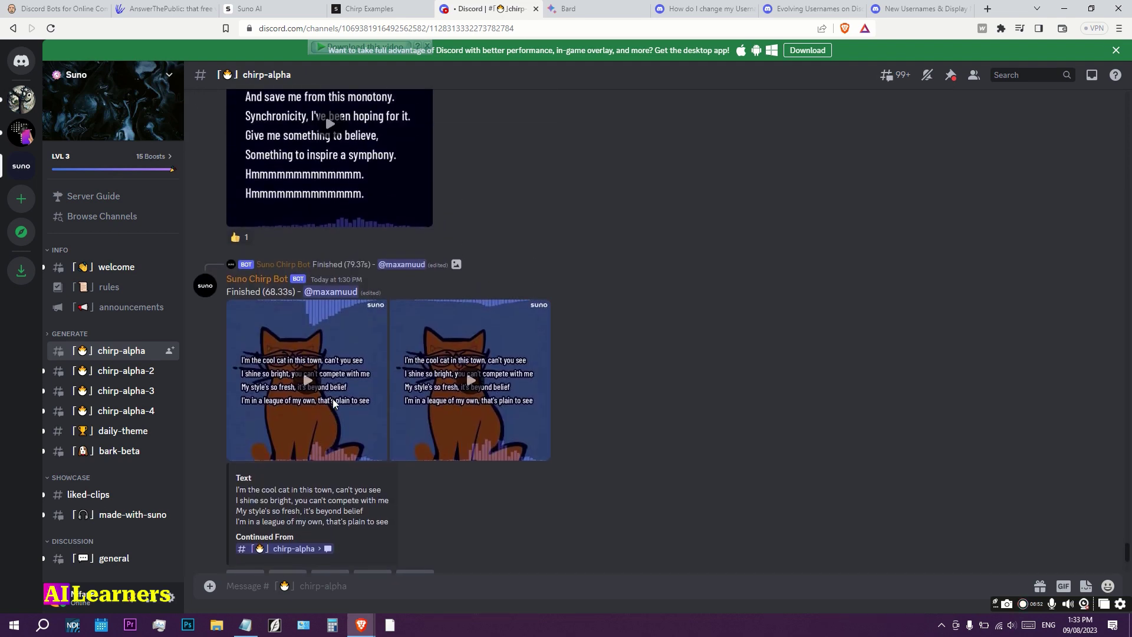
scroll(332, 399, "up", 2)
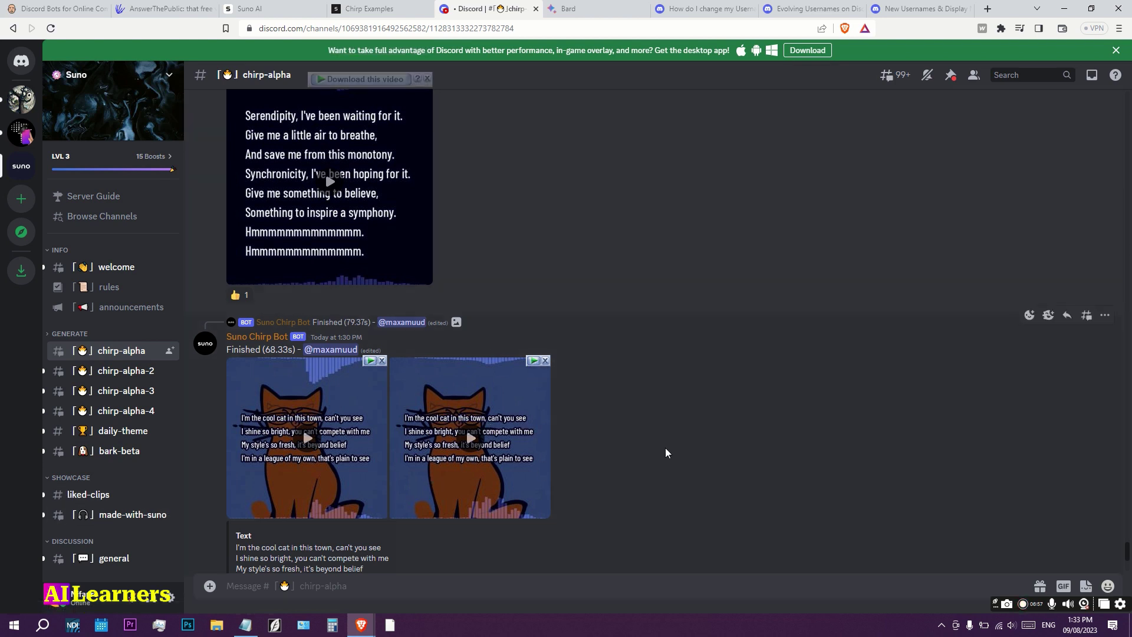
mouse_move(307, 381)
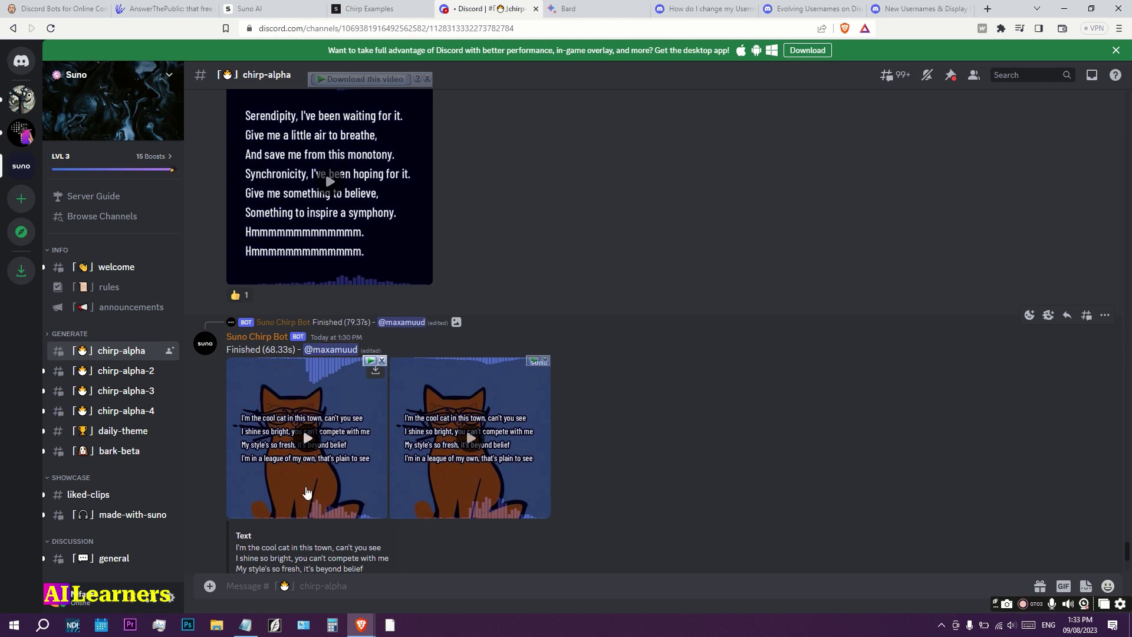
left_click(309, 439)
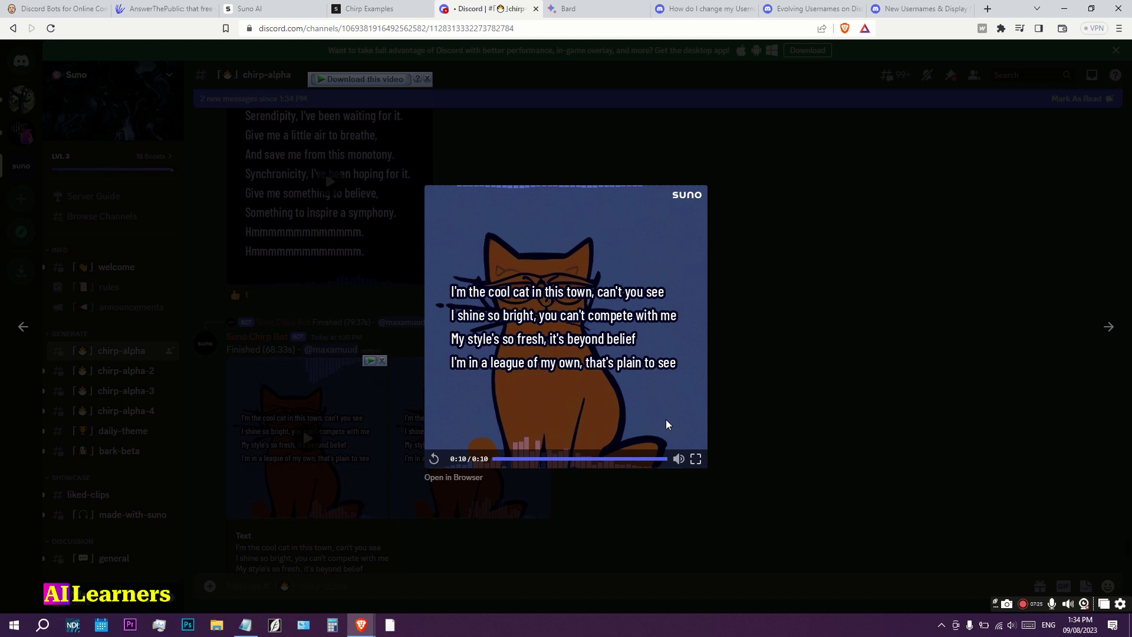
left_click(668, 424)
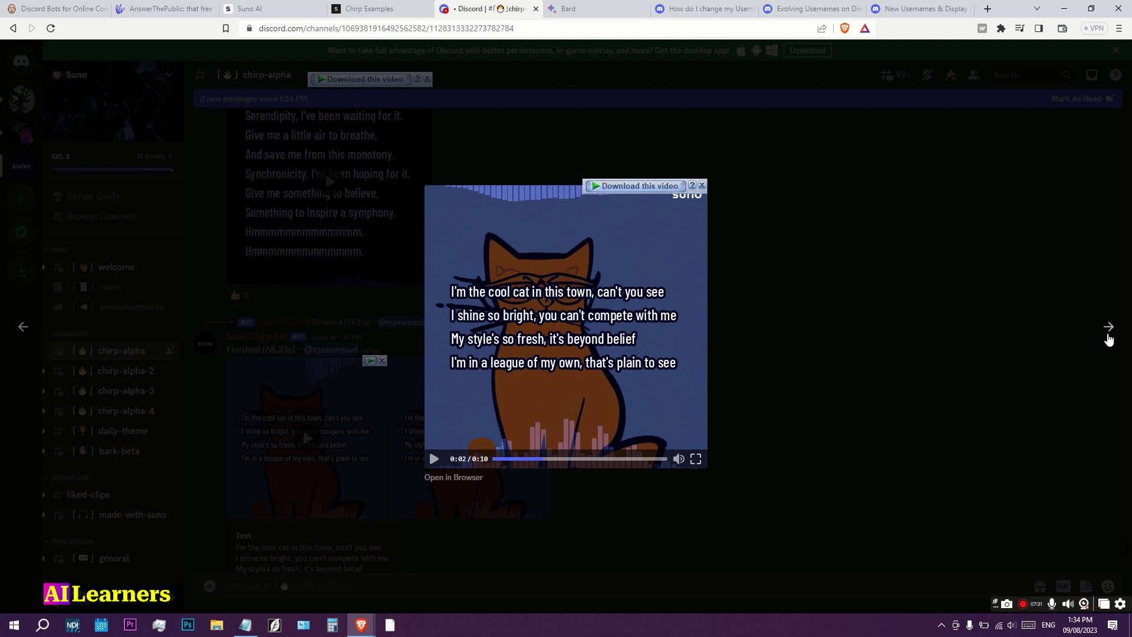
left_click(1109, 332)
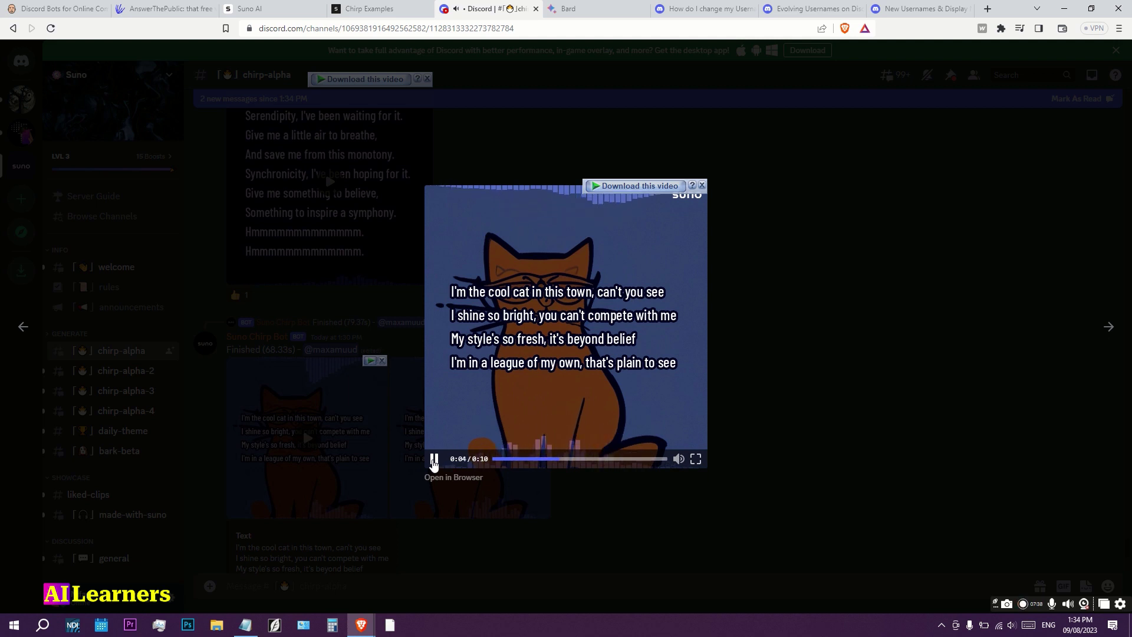
left_click(434, 459)
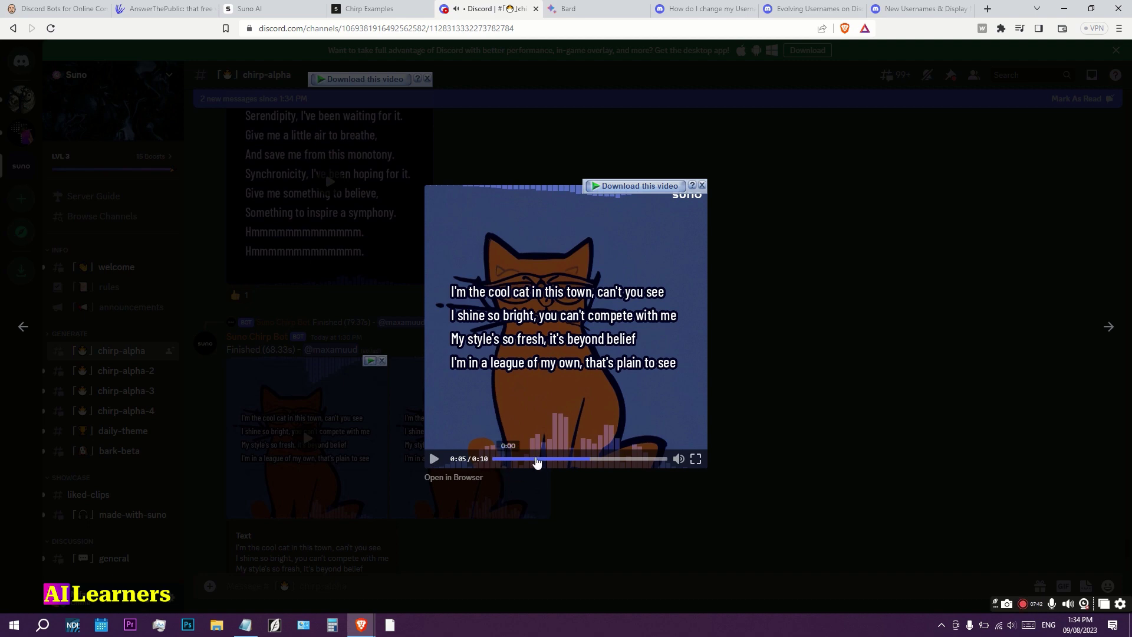
left_click(748, 378)
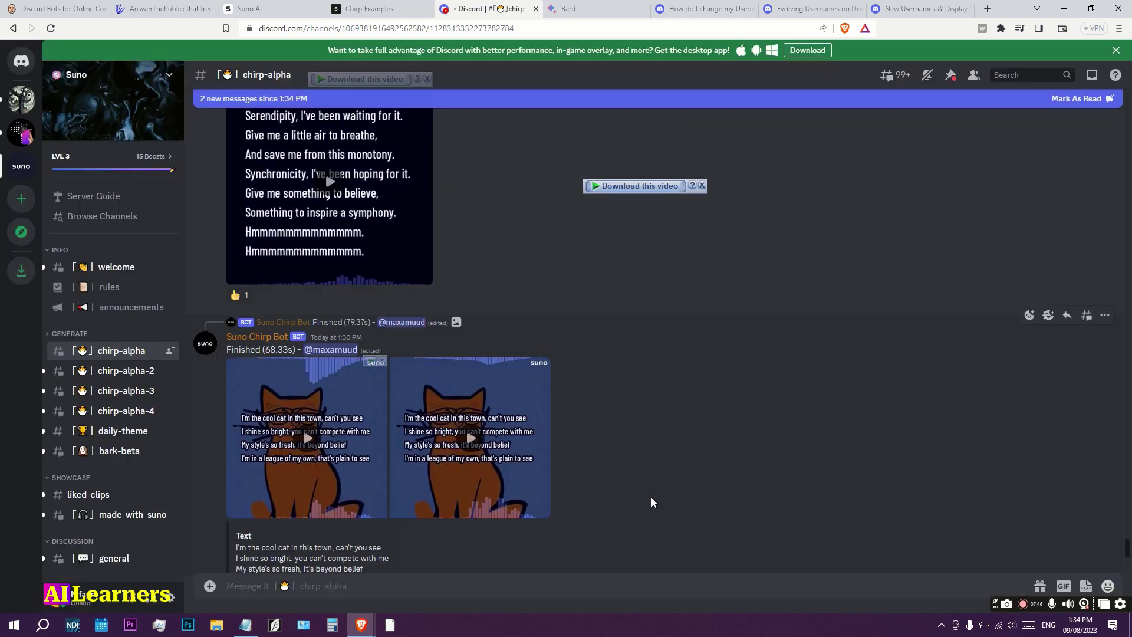
scroll(611, 477, "up", 5)
scroll(611, 476, "up", 5)
scroll(611, 476, "down", 1)
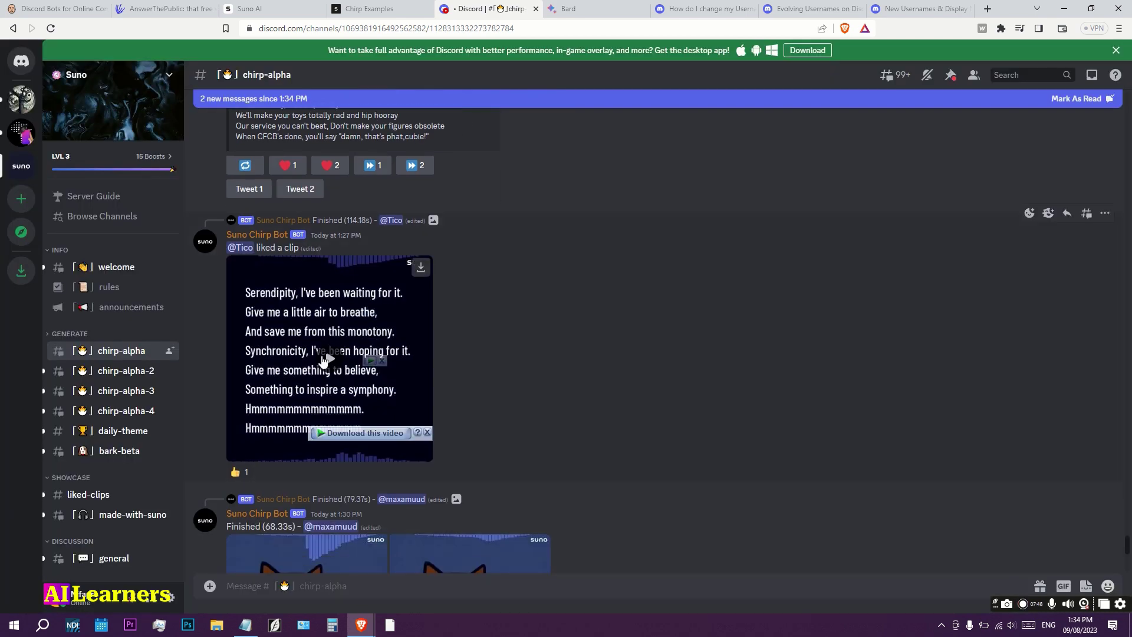
Play the Serendipity clip and pause it at 0:26.
left_click(330, 360)
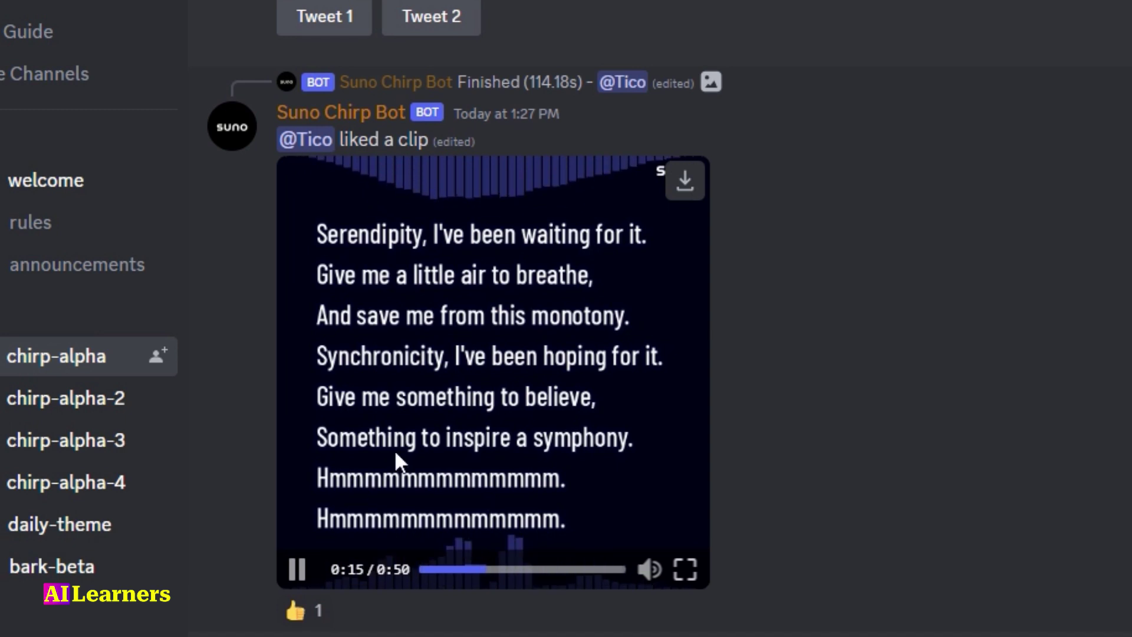
left_click(367, 493)
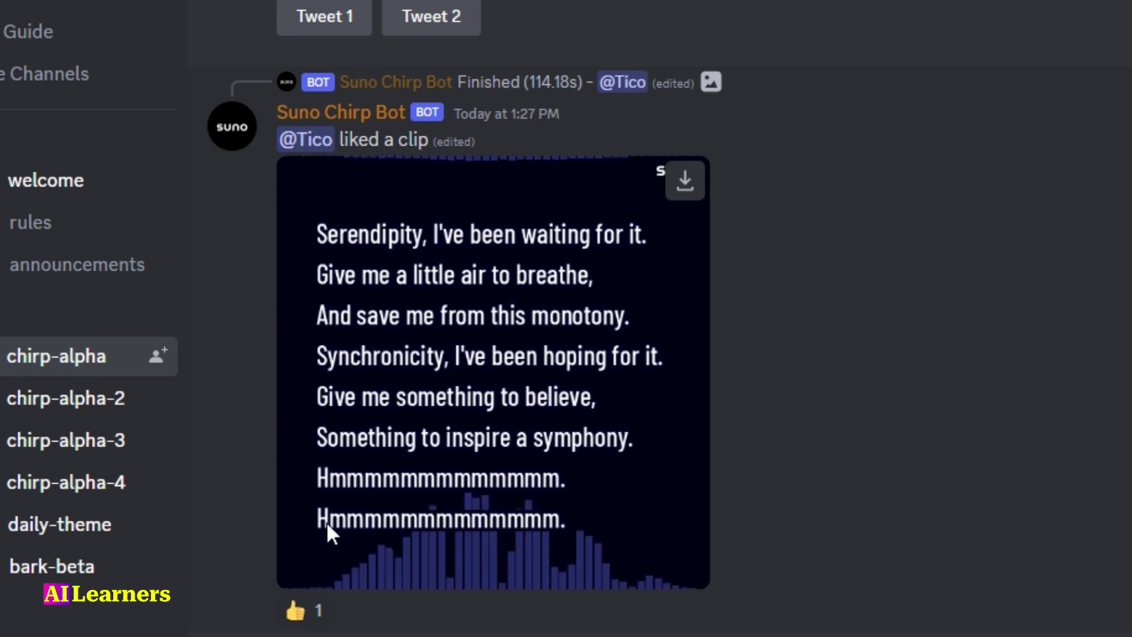
left_click(306, 571)
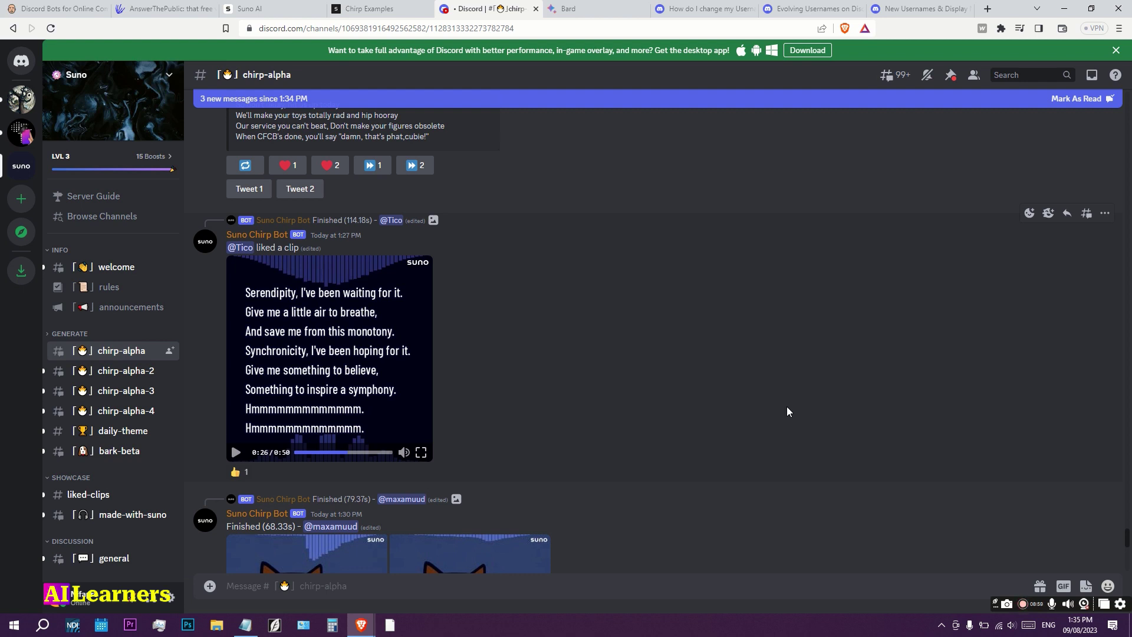
scroll(665, 390, "down", 5)
scroll(677, 353, "down", 5)
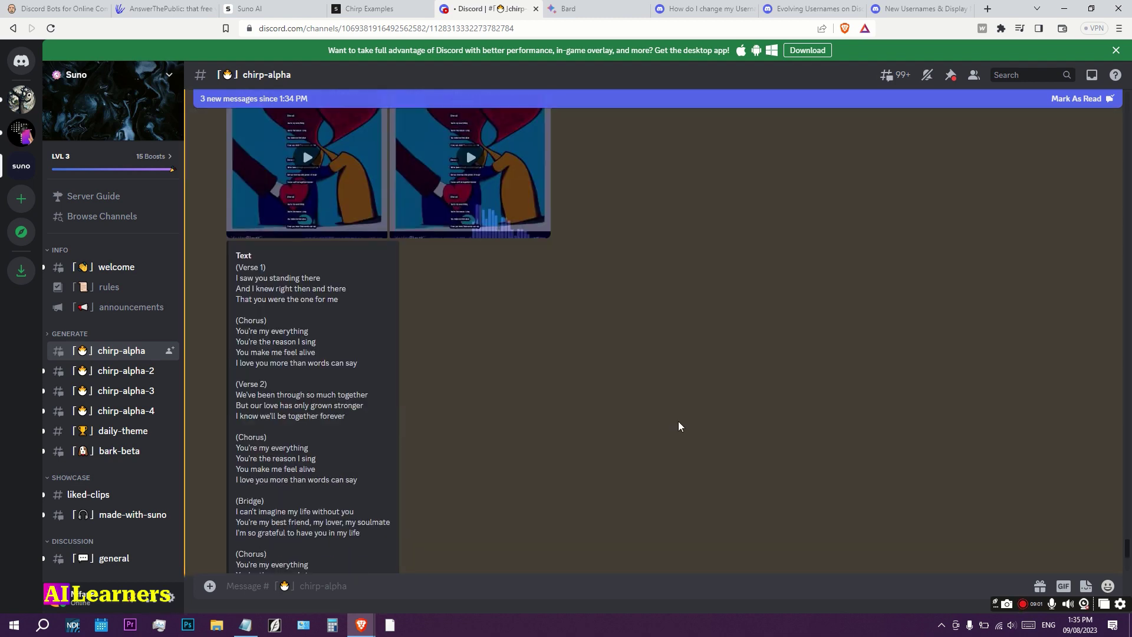
scroll(678, 398, "down", 4)
scroll(673, 392, "down", 5)
scroll(663, 394, "down", 5)
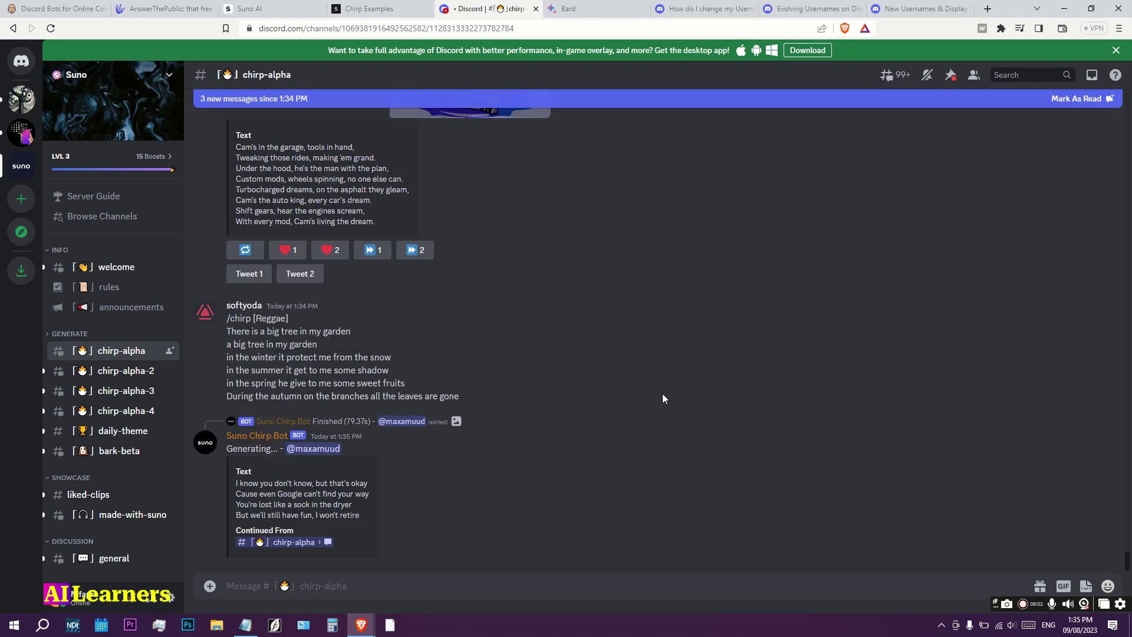
scroll(662, 394, "down", 1)
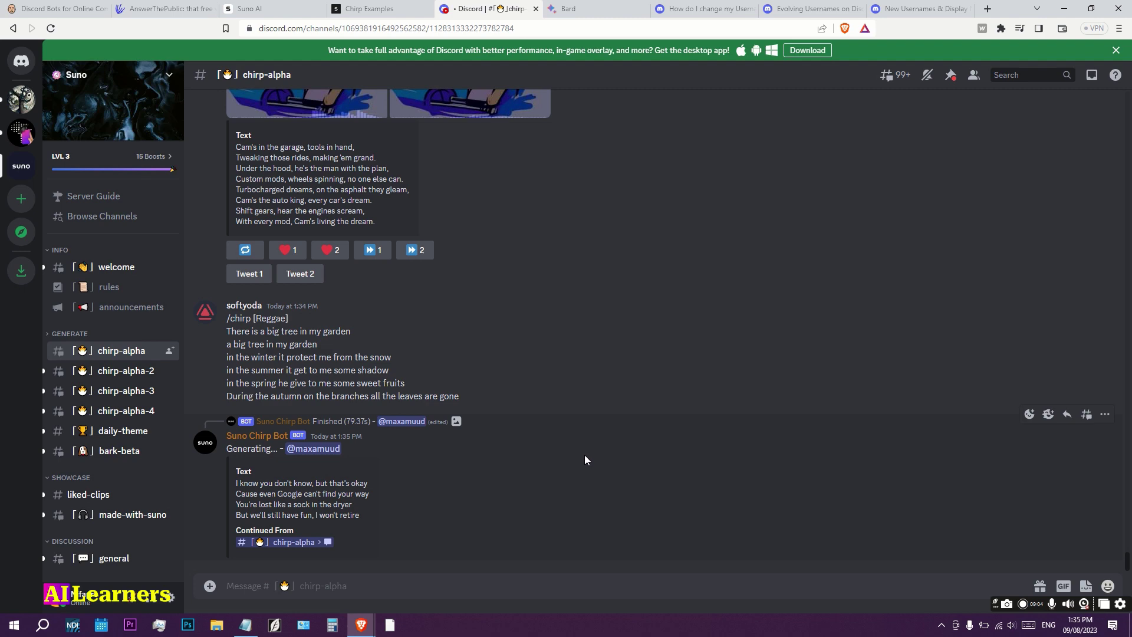
scroll(585, 454, "up", 3)
scroll(584, 455, "up", 5)
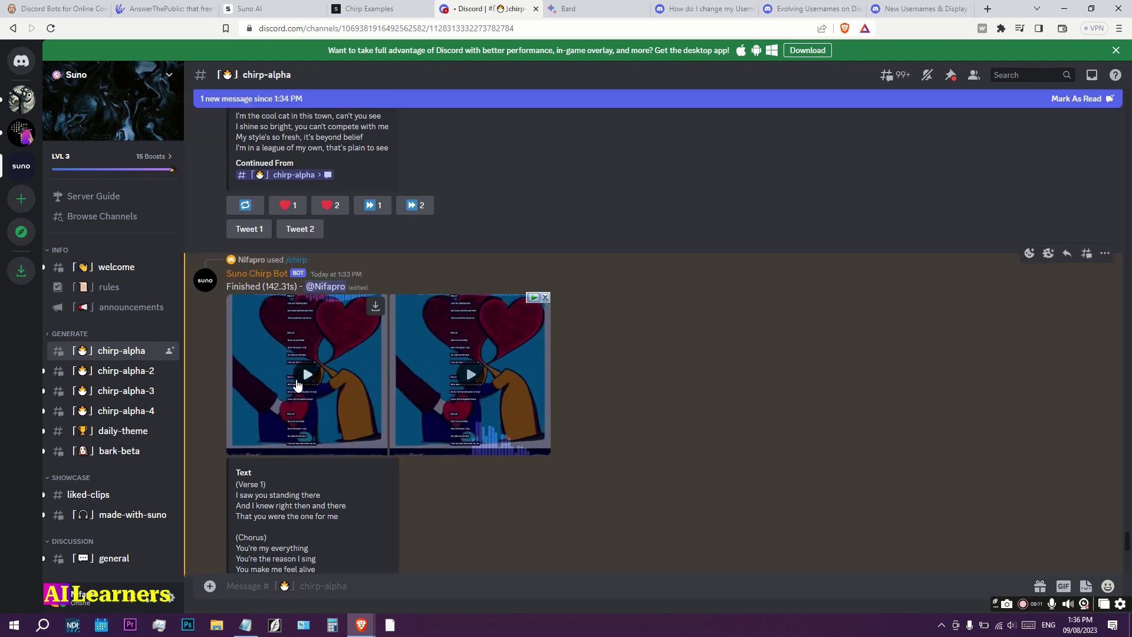
Play the heart-themed love song clip enlarged, pause it at 0:14, and close the viewer.
left_click(296, 382)
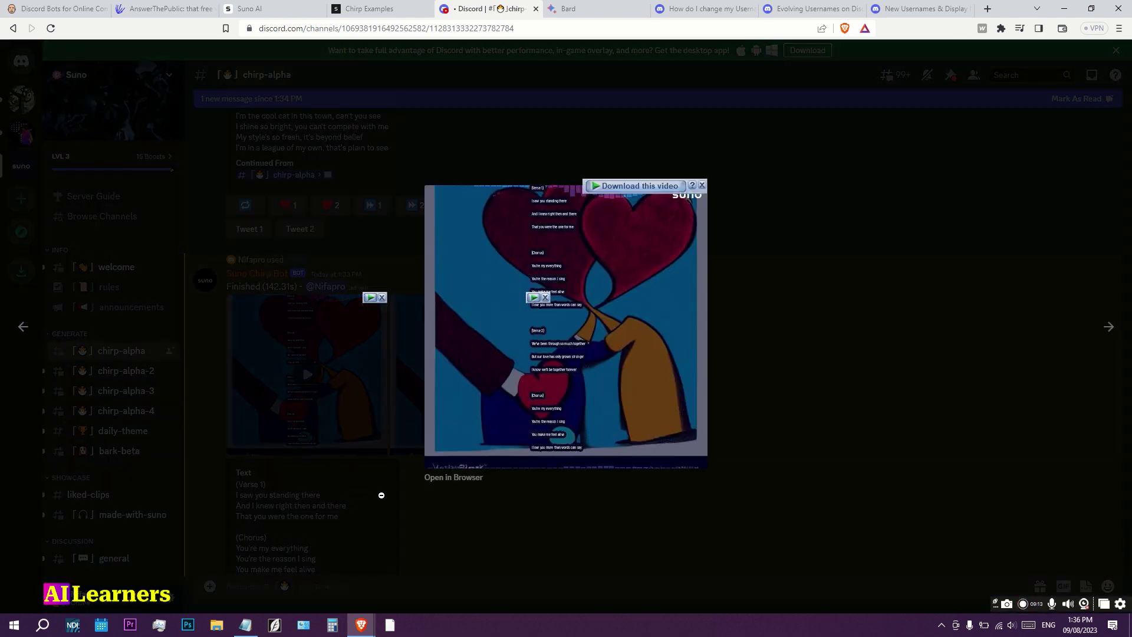
left_click(526, 421)
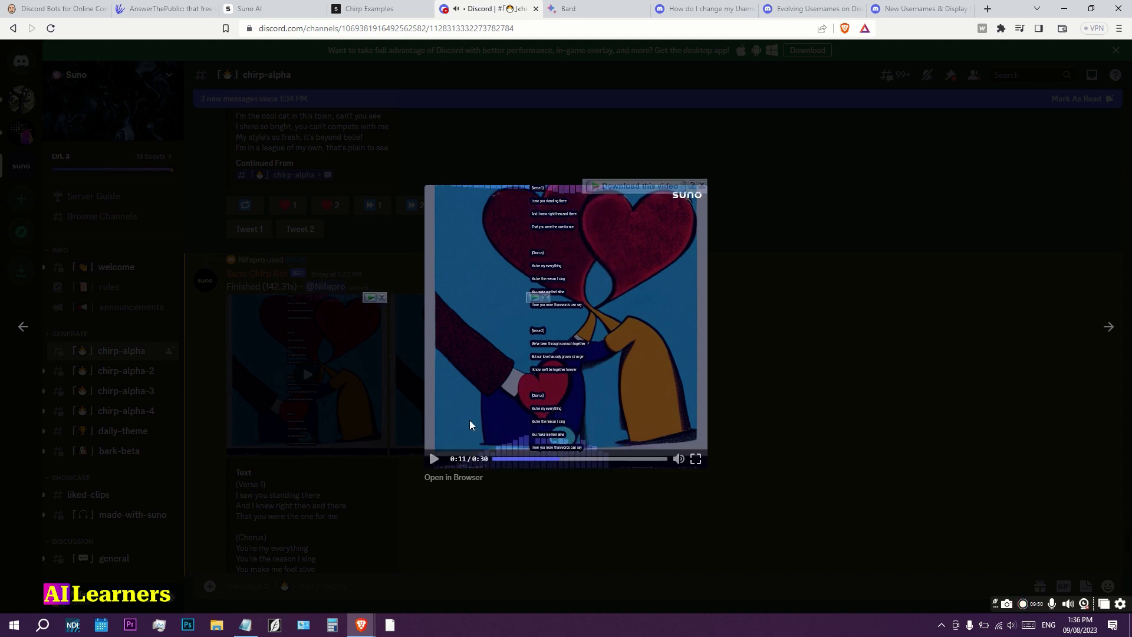
left_click(588, 393)
left_click(1112, 331)
left_click(558, 331)
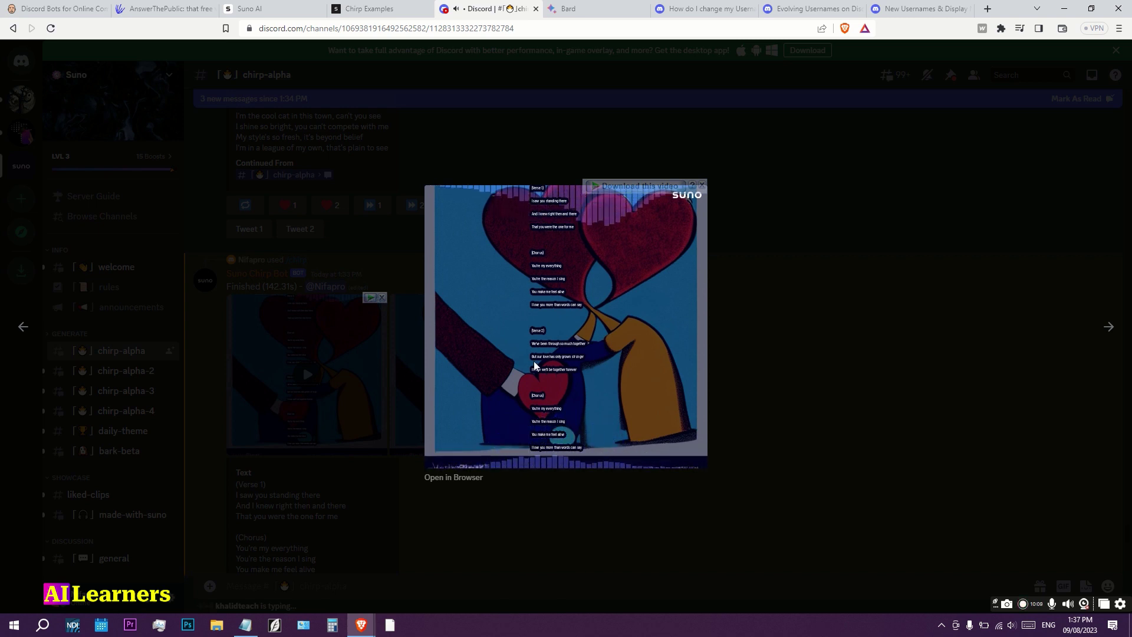
left_click(433, 459)
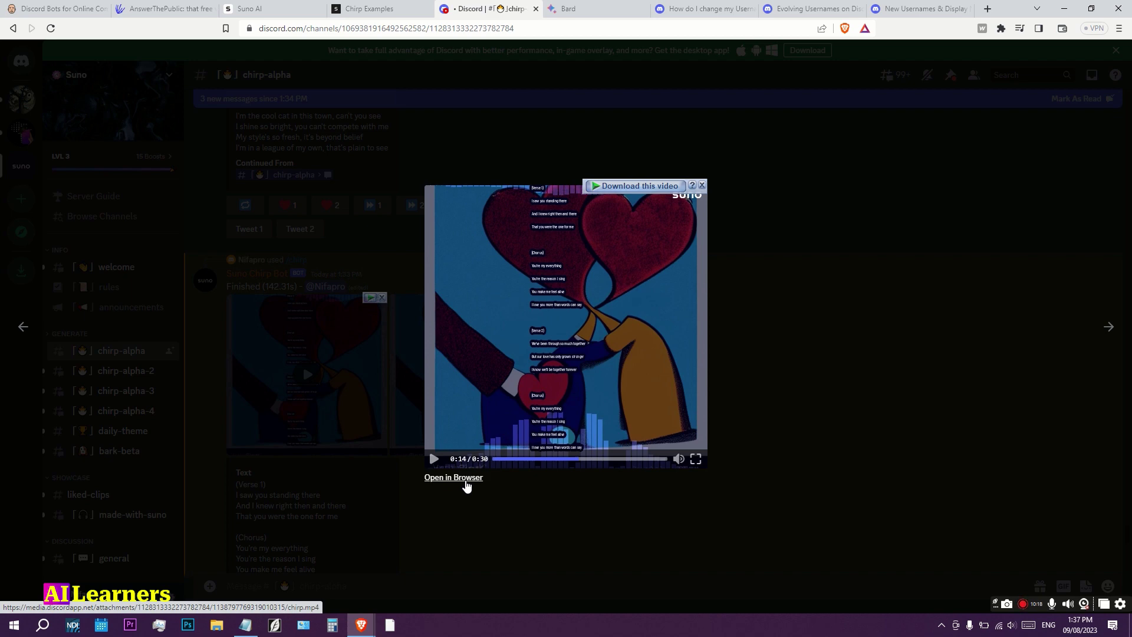
key("Escape")
scroll(522, 438, "down", 3)
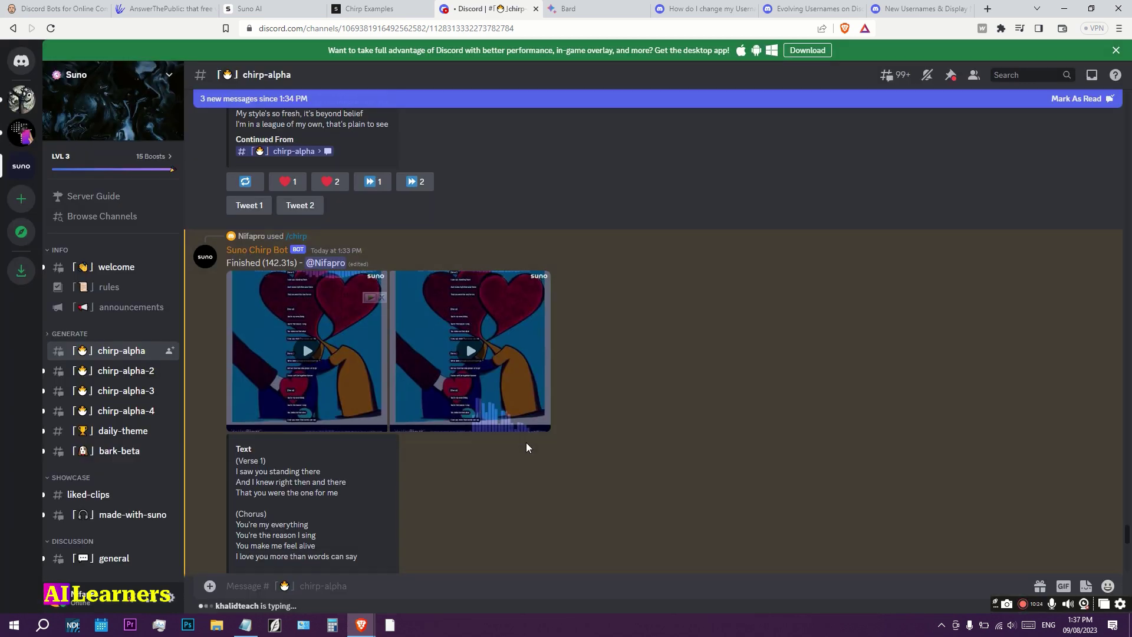
scroll(505, 429, "down", 5)
scroll(500, 431, "down", 5)
scroll(495, 434, "down", 3)
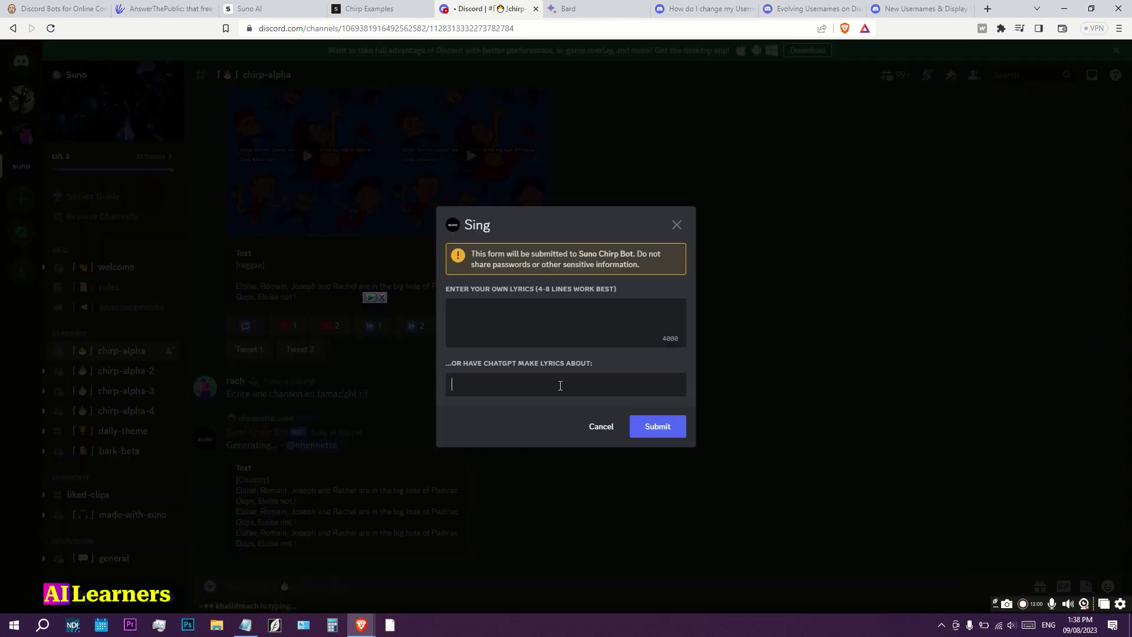
type("a")
type(" father and my girl is tur")
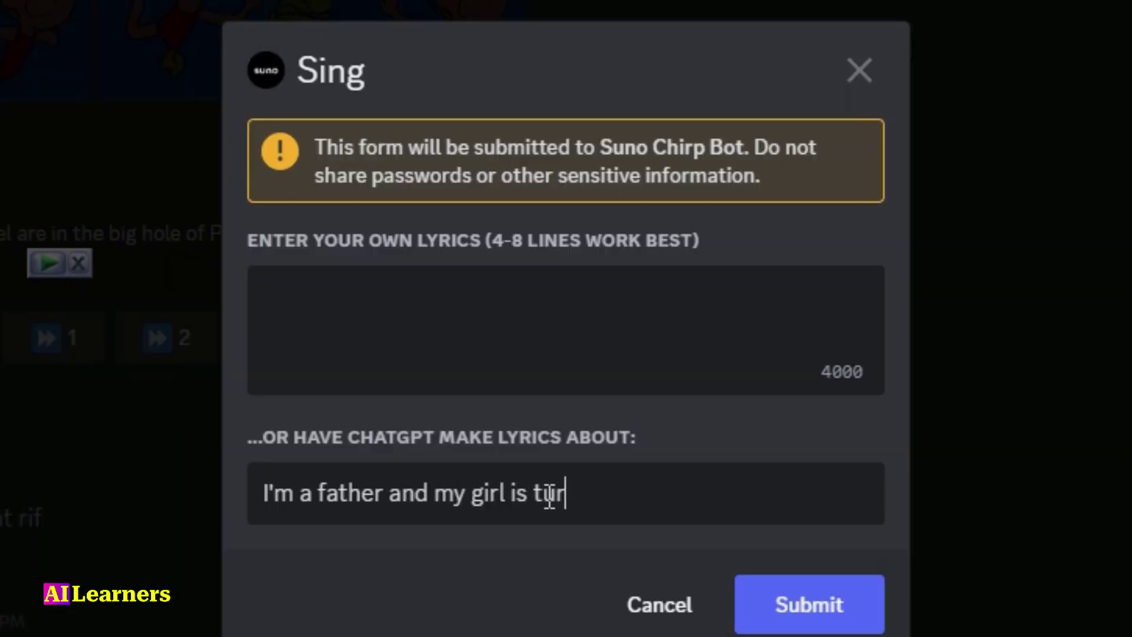
type("ning 2 next week. Please create a birthday song for me for her")
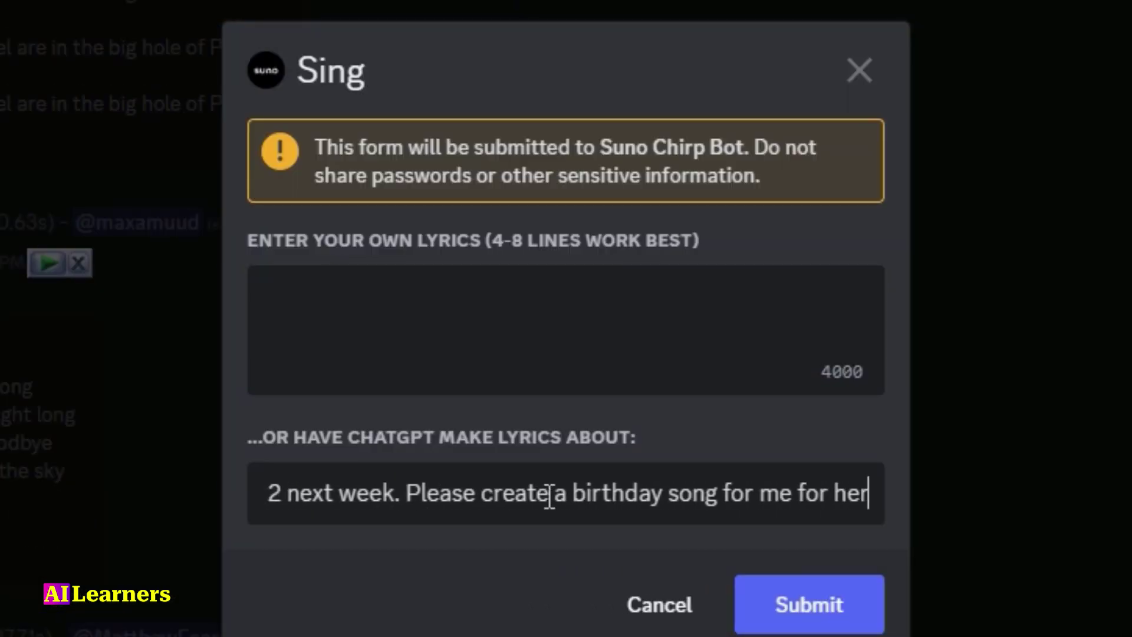
type(".")
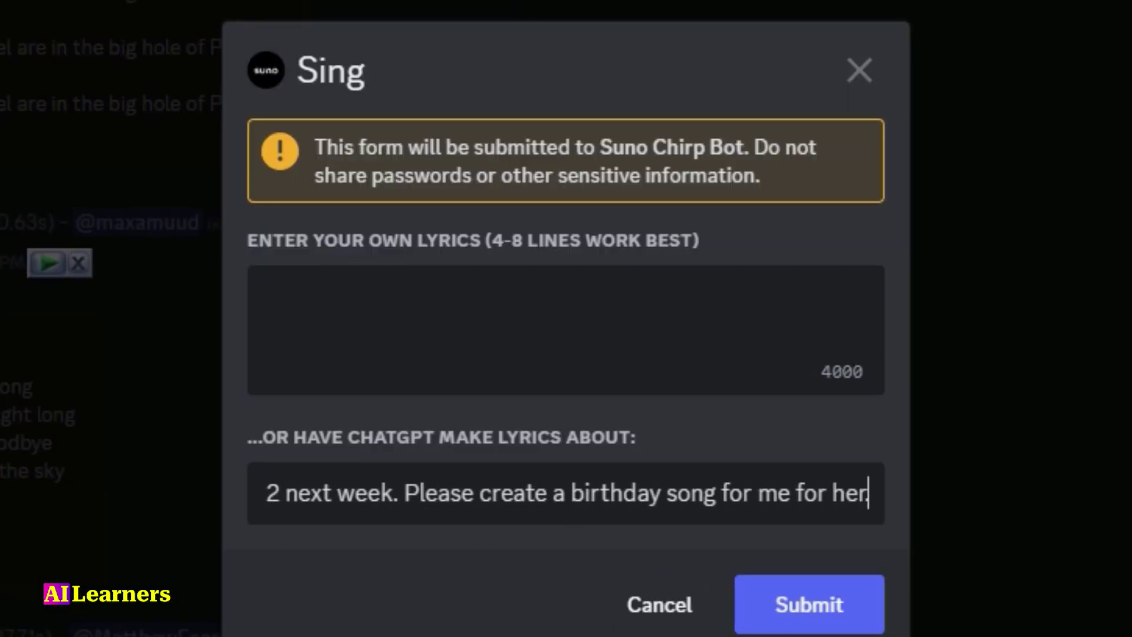
Submit the prompt for a father's birthday song for his daughter turning two.
left_click(809, 605)
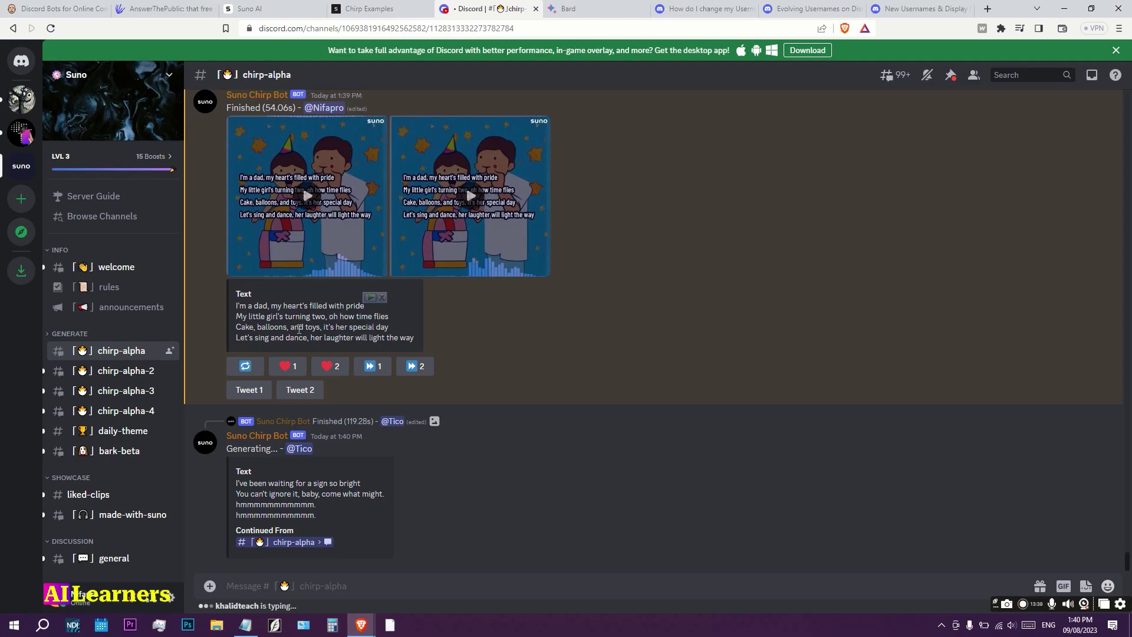
scroll(301, 353, "up", 3)
left_click(305, 431)
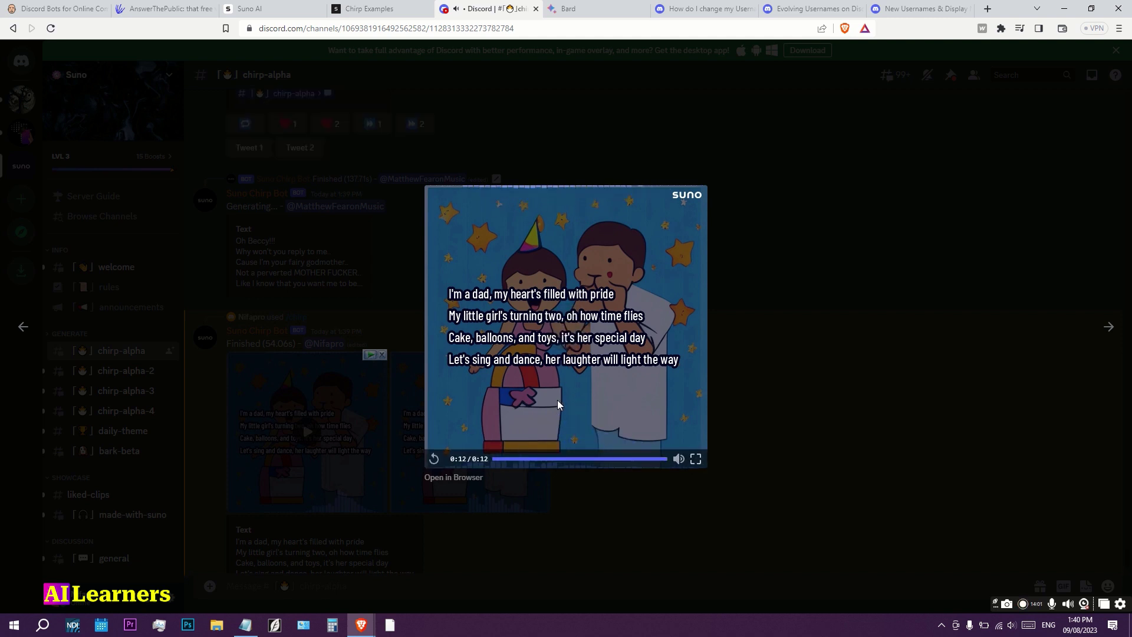
left_click(1111, 328)
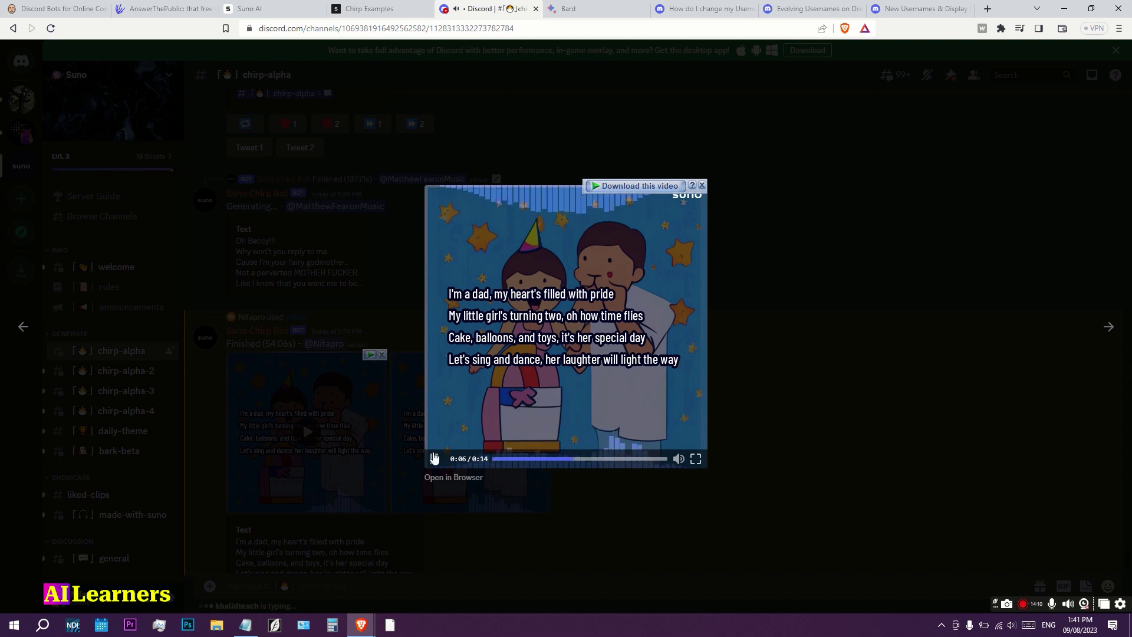
left_click(531, 403)
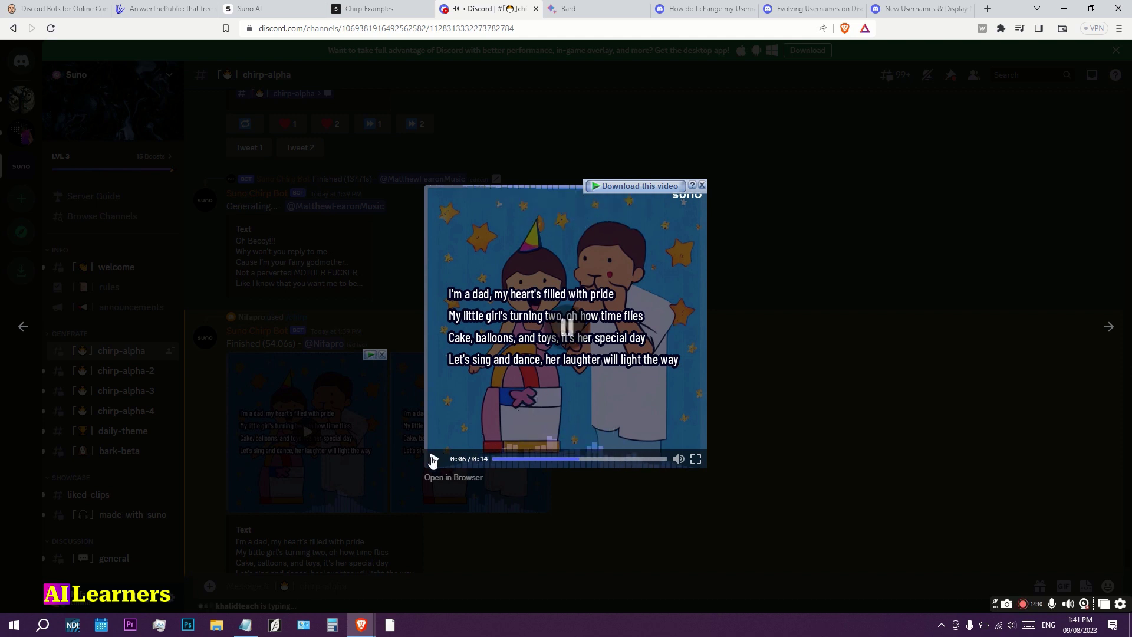
left_click(703, 186)
Close the video viewer and regenerate the birthday song from the same lyrics.
left_click(538, 497)
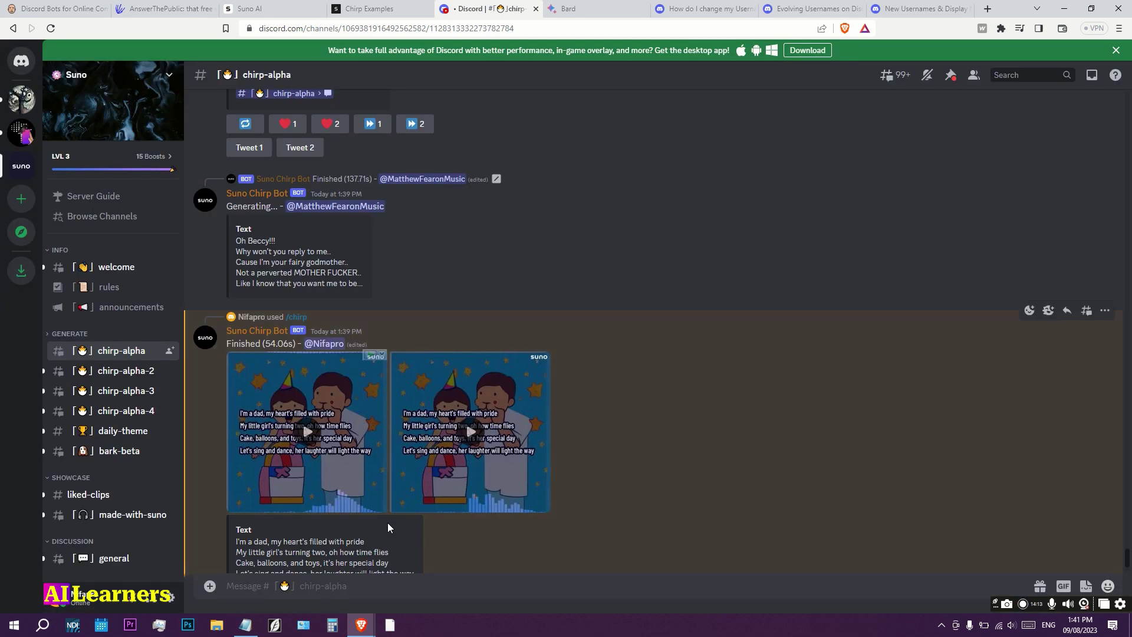
scroll(330, 494, "down", 3)
scroll(328, 461, "down", 3)
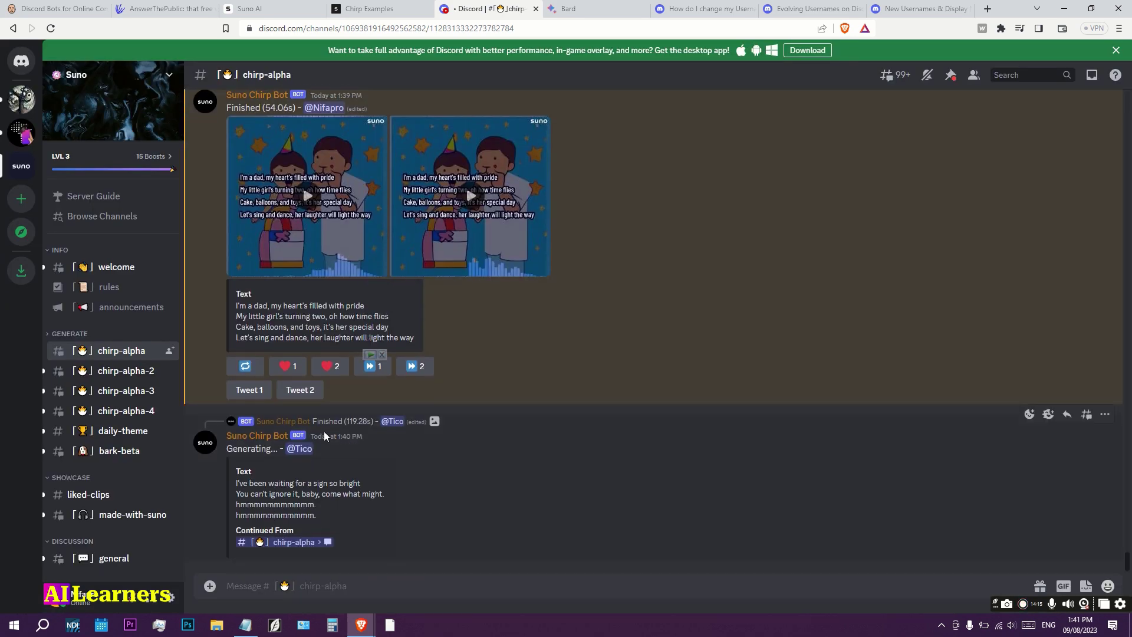
left_click(246, 366)
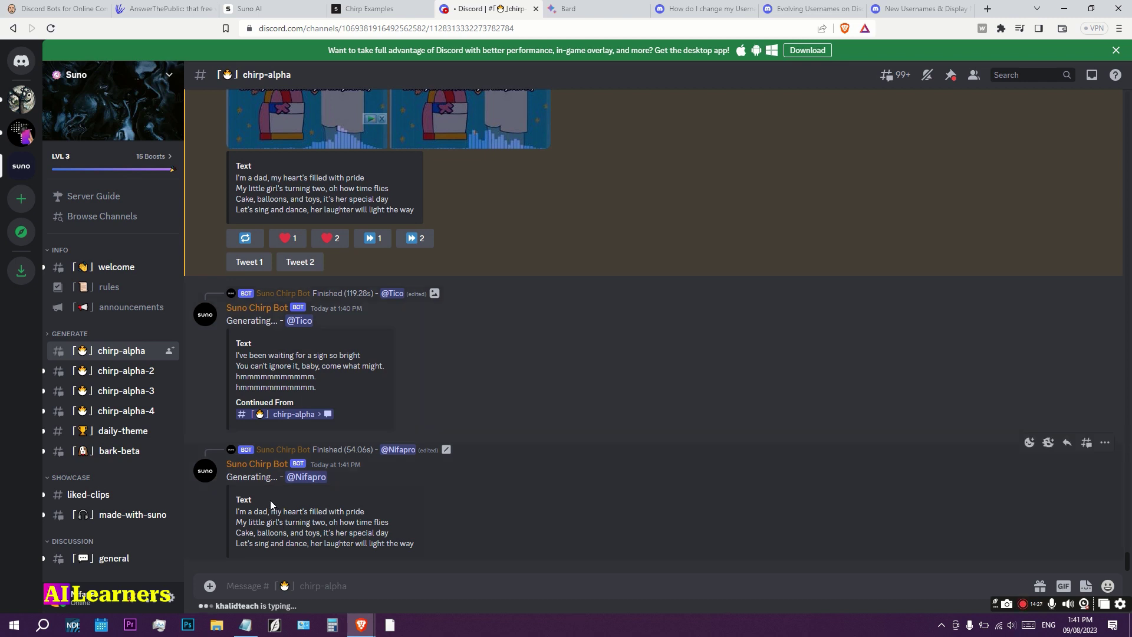
left_click_drag(226, 476, 271, 474)
left_click(509, 501)
scroll(337, 492, "up", 3)
scroll(337, 493, "up", 3)
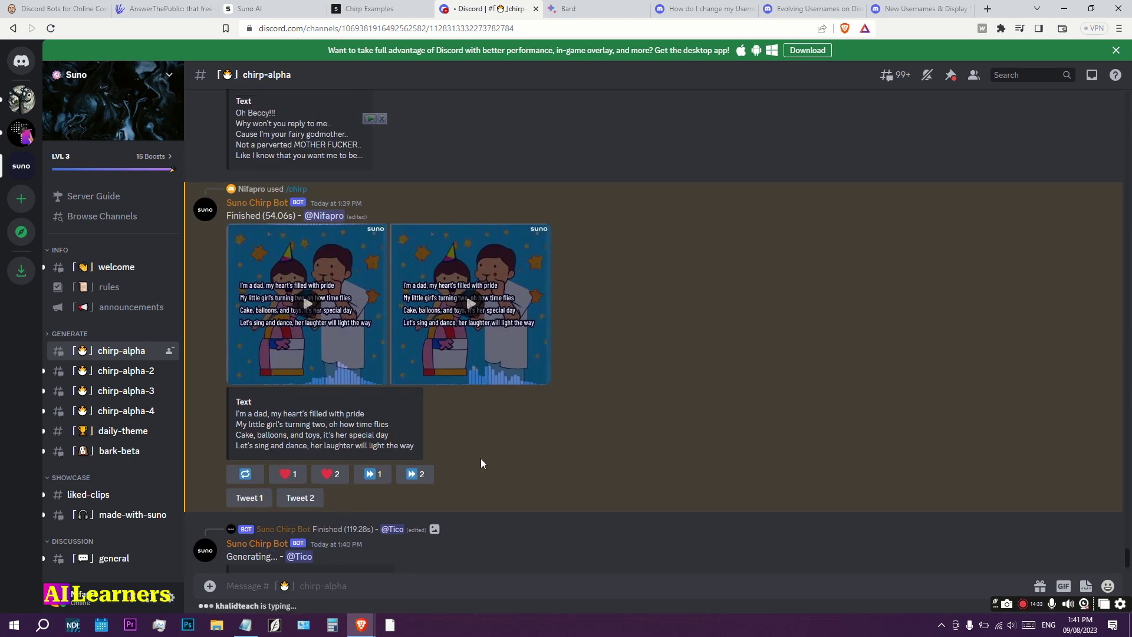
scroll(481, 458, "up", 5)
scroll(480, 458, "up", 3)
scroll(480, 457, "up", 3)
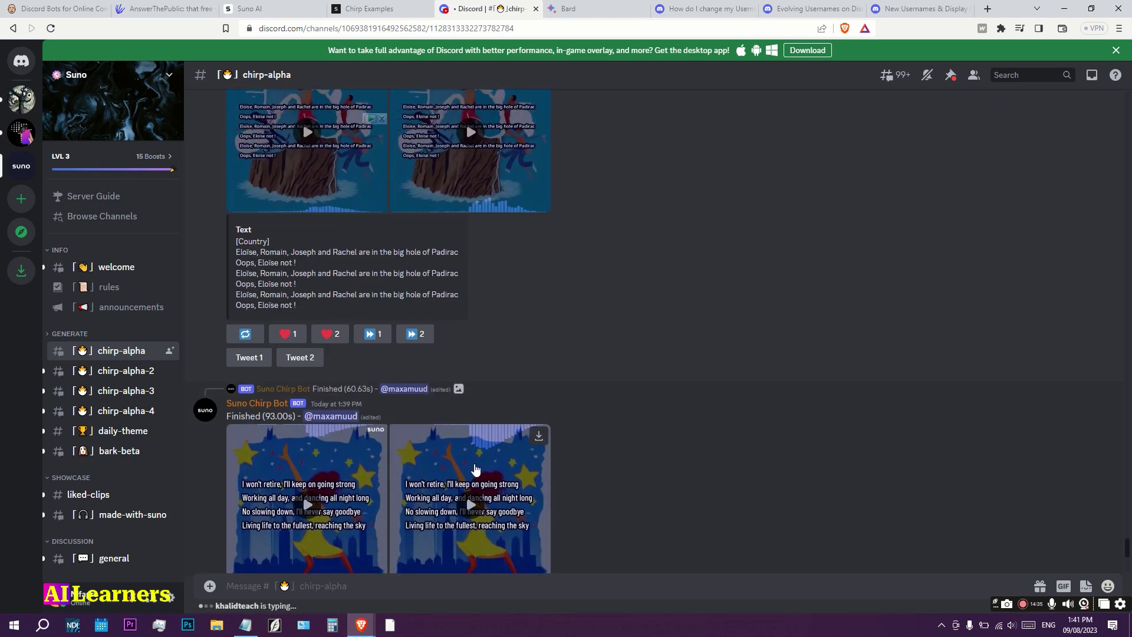
scroll(480, 459, "down", 3)
Send Bard the request for a birthday song for a girl turning 2, then select earlier lyrics.
left_click(308, 331)
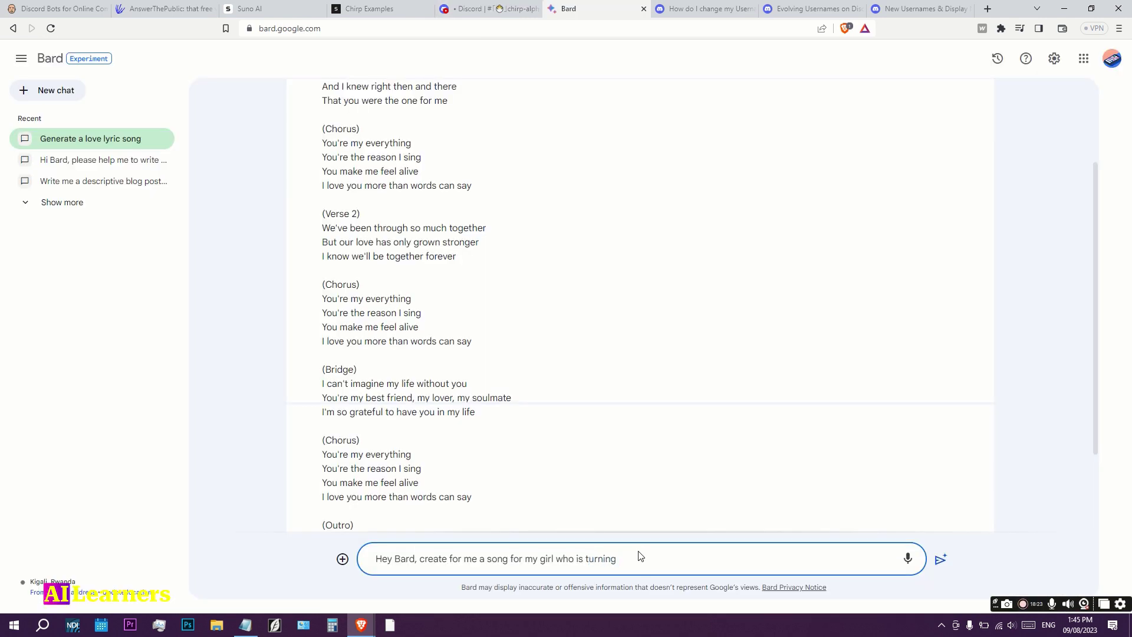
type("xt week")
key("Return")
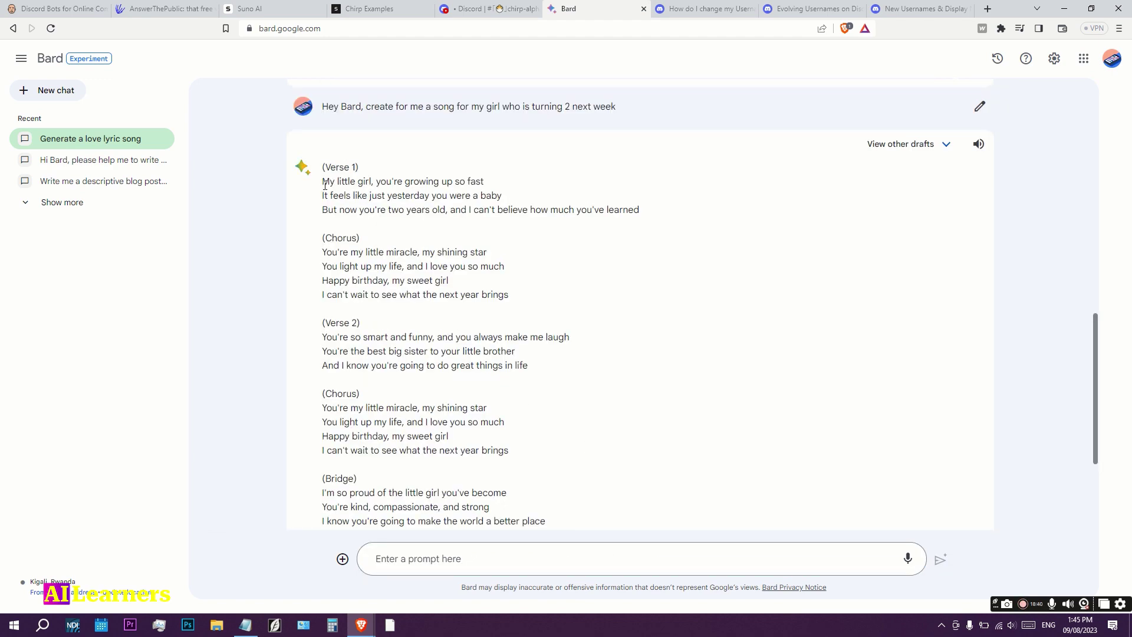
left_click_drag(322, 181, 500, 307)
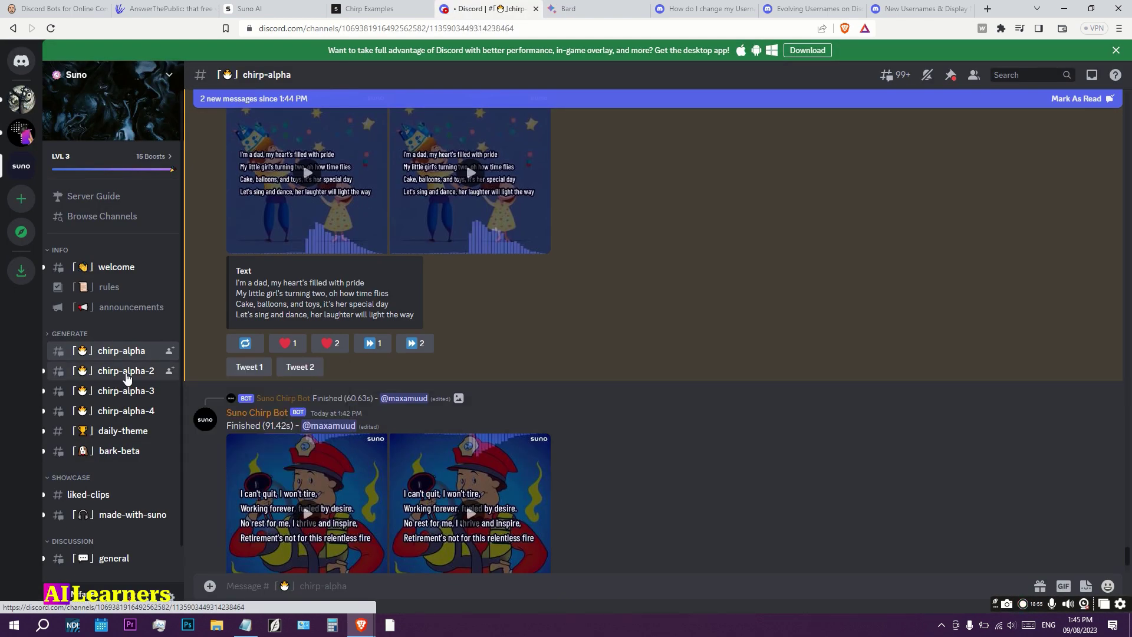
mouse_move(619, 398)
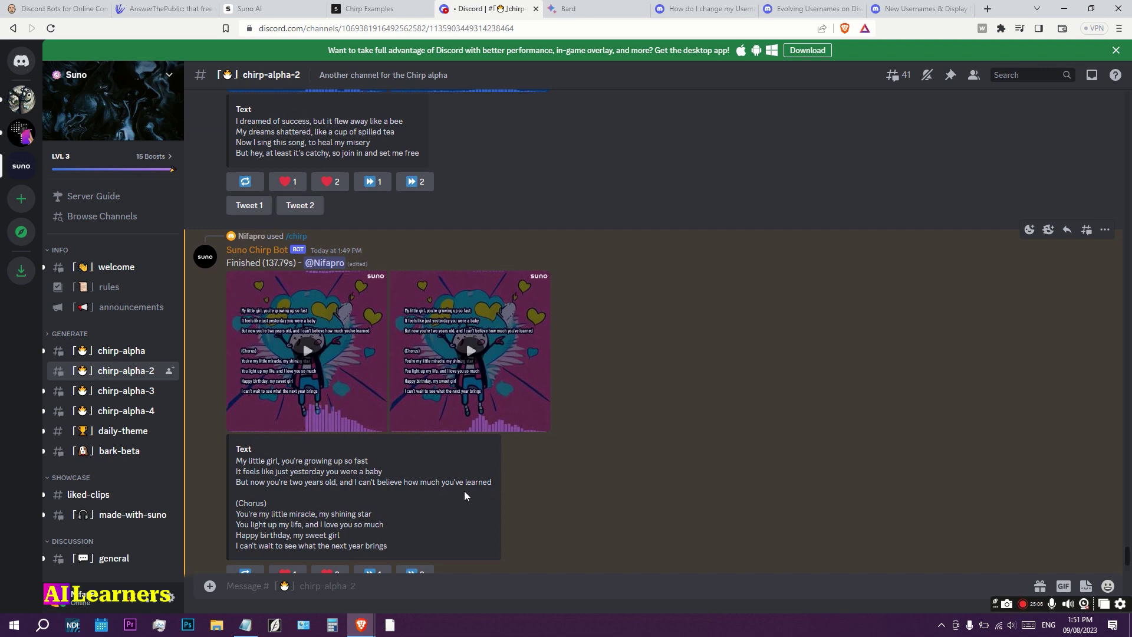
Play the first chirp-alpha-2 birthday clip enlarged and pause it at 0:20.
mouse_move(307, 352)
left_click(330, 358)
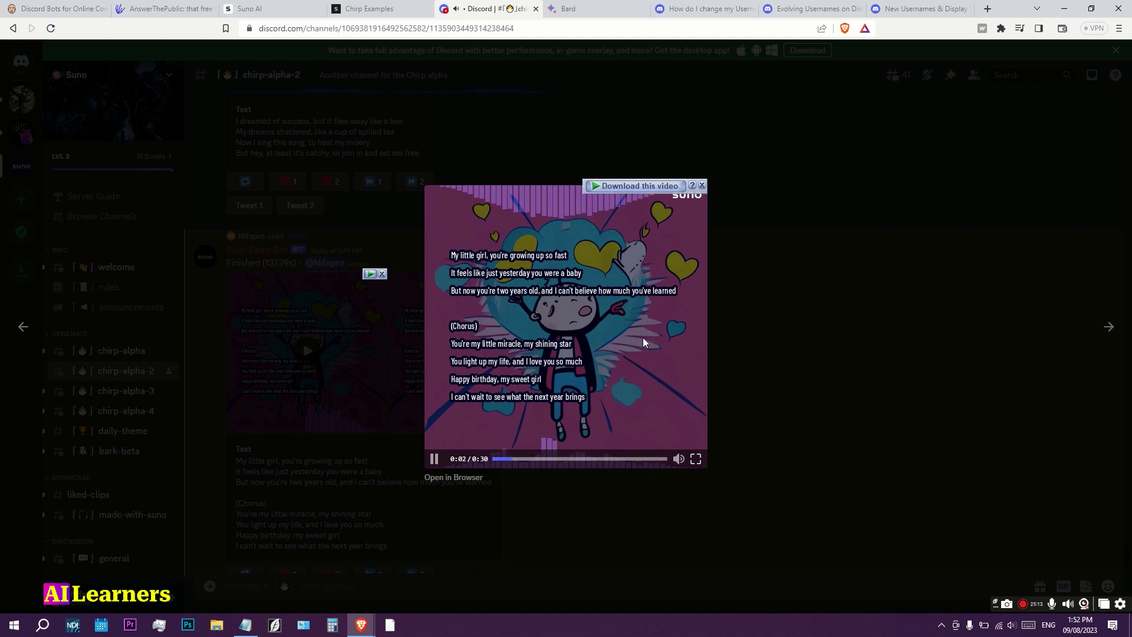
left_click(434, 458)
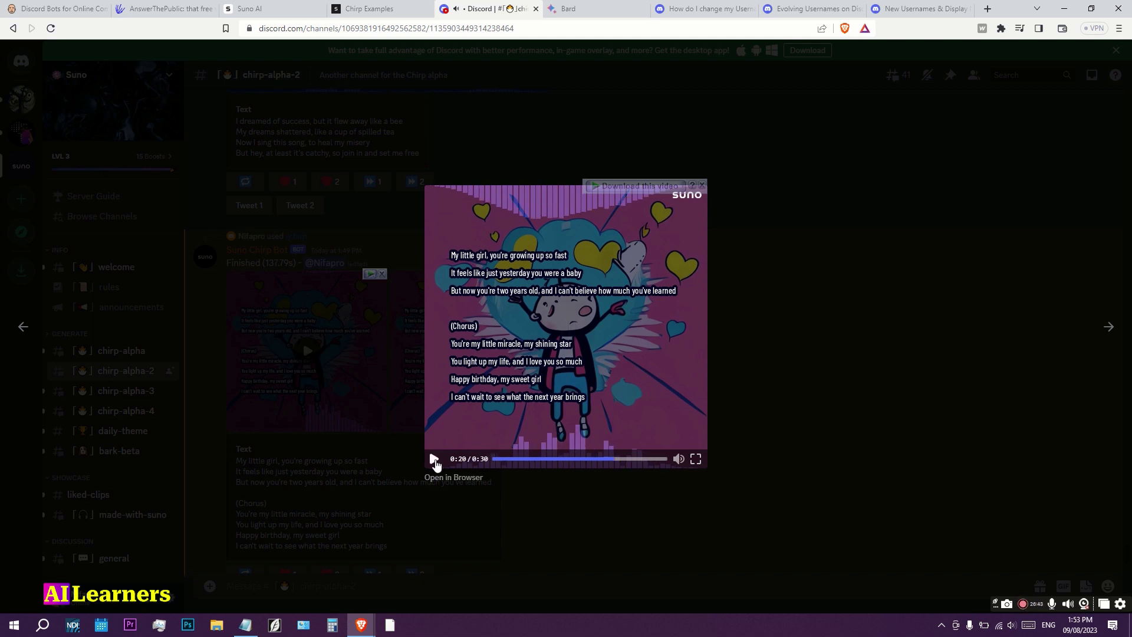
Resume the birthday clip and download it through IDM as chirp_4.mp4.
left_click(433, 458)
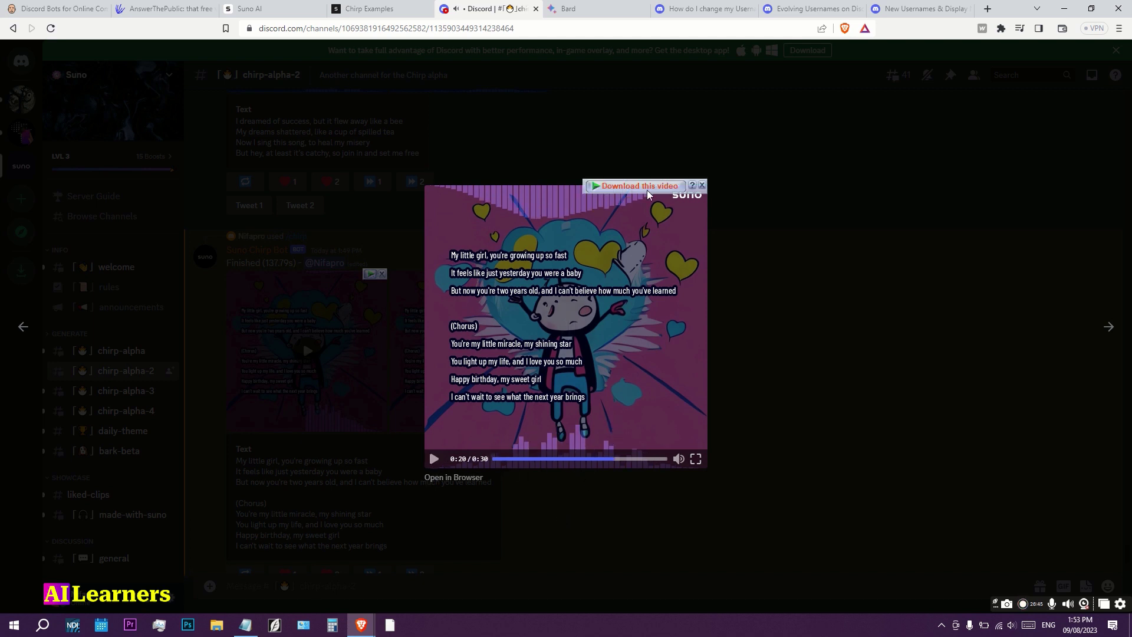
left_click(466, 480)
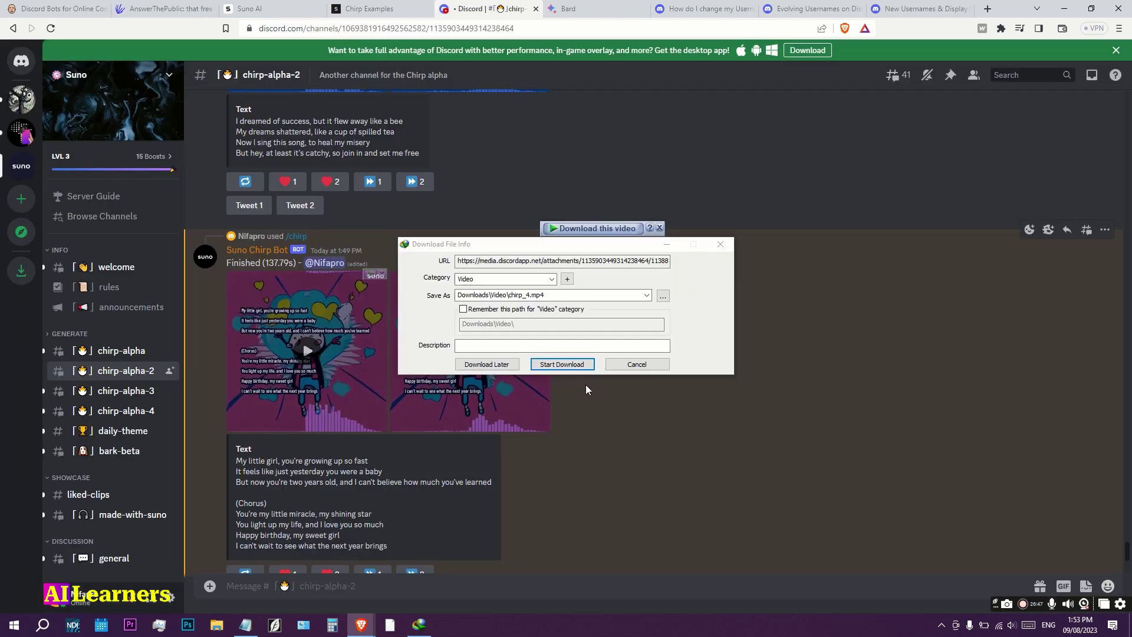
left_click(561, 365)
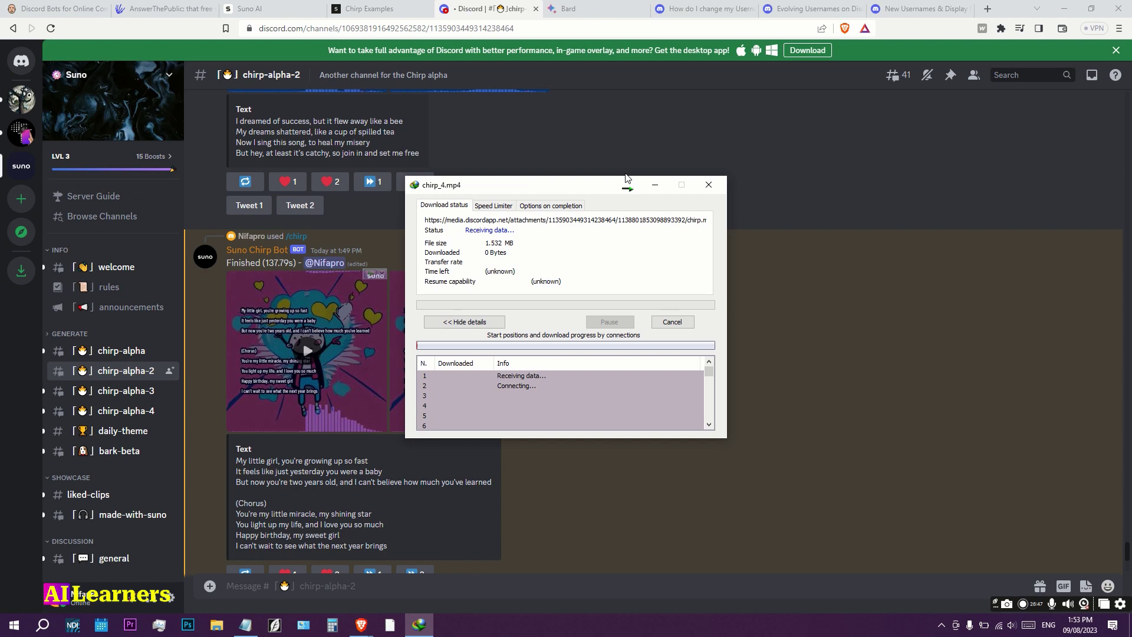
key("ctrl+Tab")
Tell Bard the girl's name is Mia and copy the rewritten Verse 1 and Chorus.
left_click(441, 558)
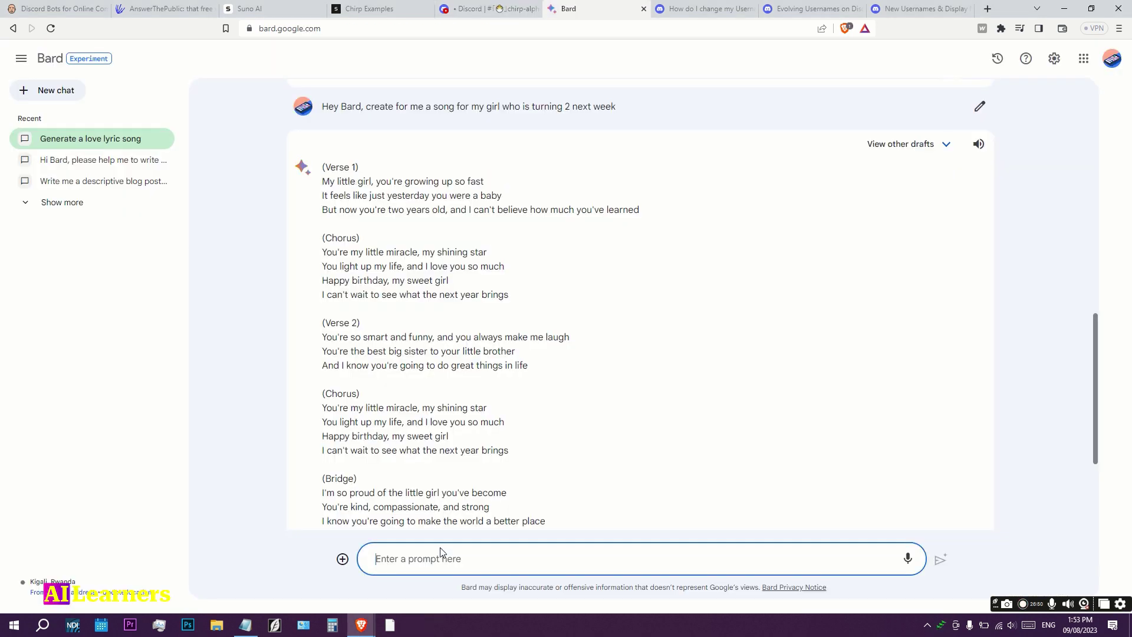
type("the girl's name is Mi")
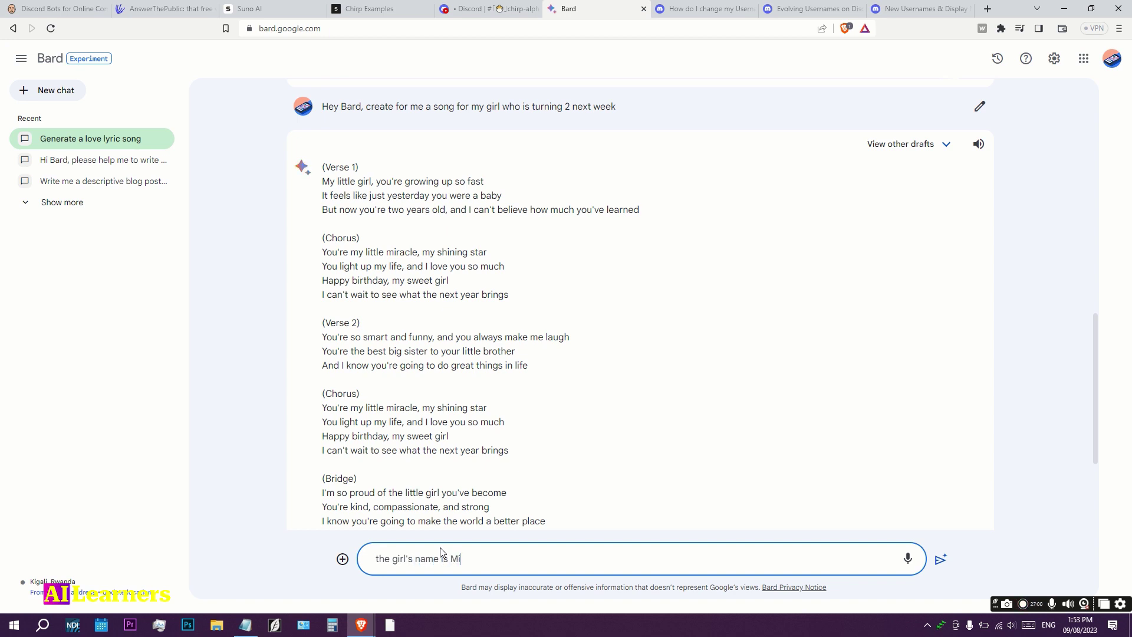
type("a")
key("Return")
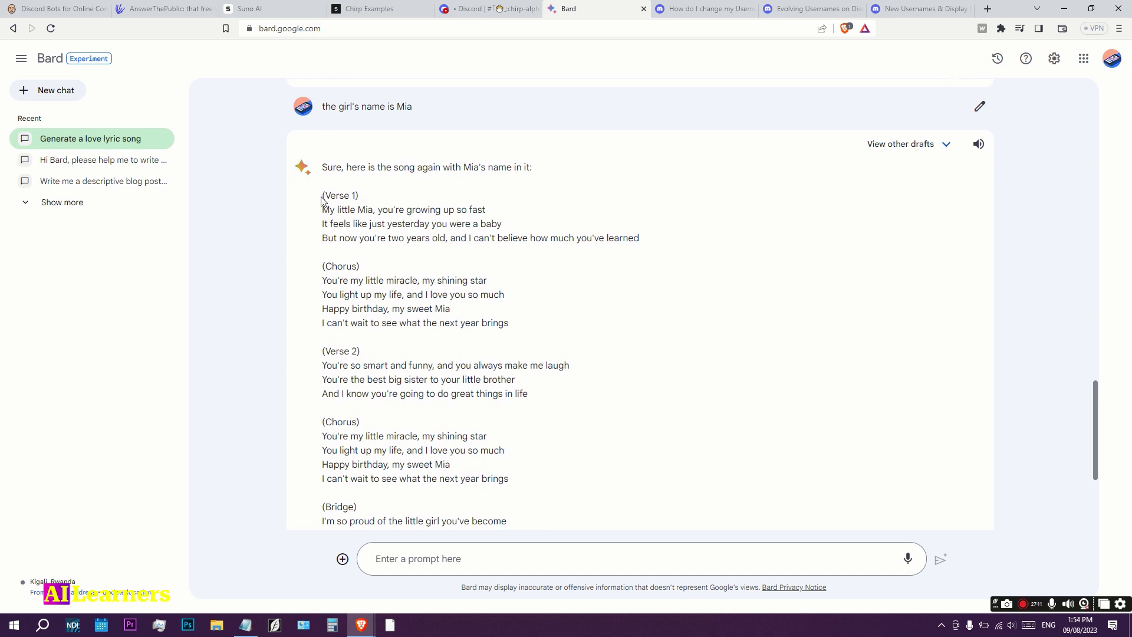
left_click_drag(321, 199, 415, 253)
left_click(348, 220)
left_click_drag(323, 196, 541, 326)
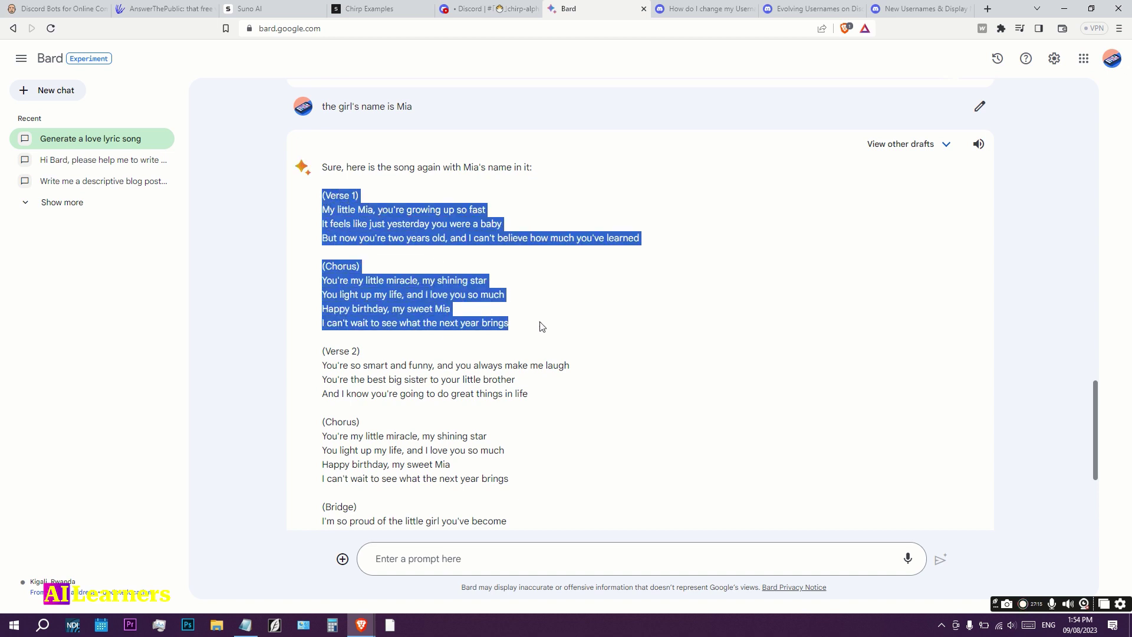
key("ctrl+c")
left_click(487, 9)
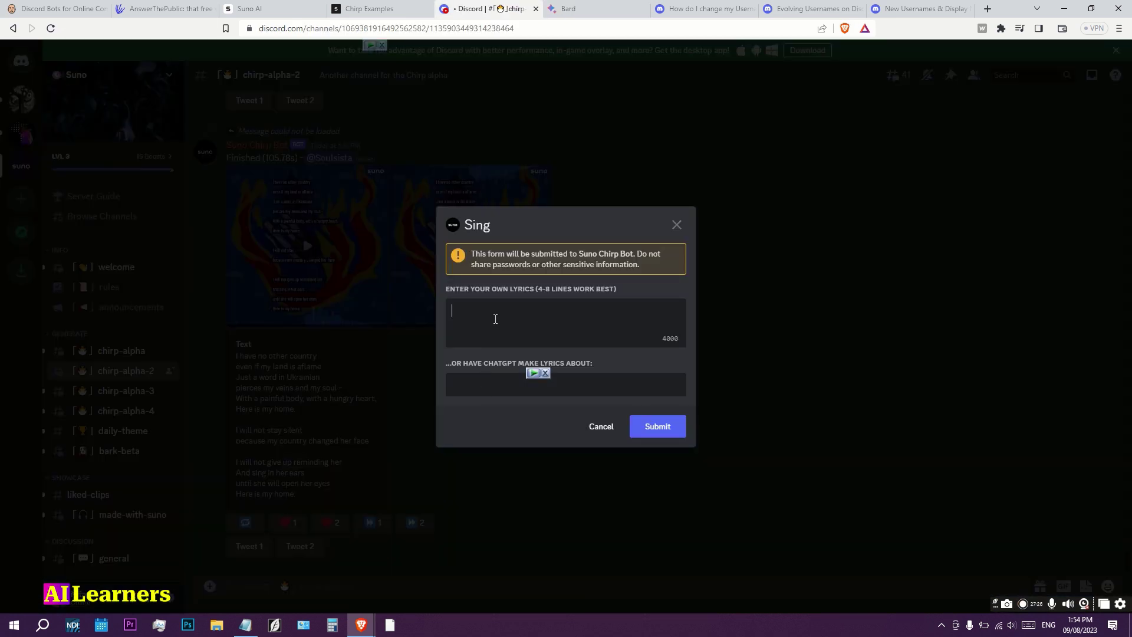
Paste the Mia verse and chorus into the Sing form and submit it to Chirp.
right_click(496, 318)
left_click(523, 409)
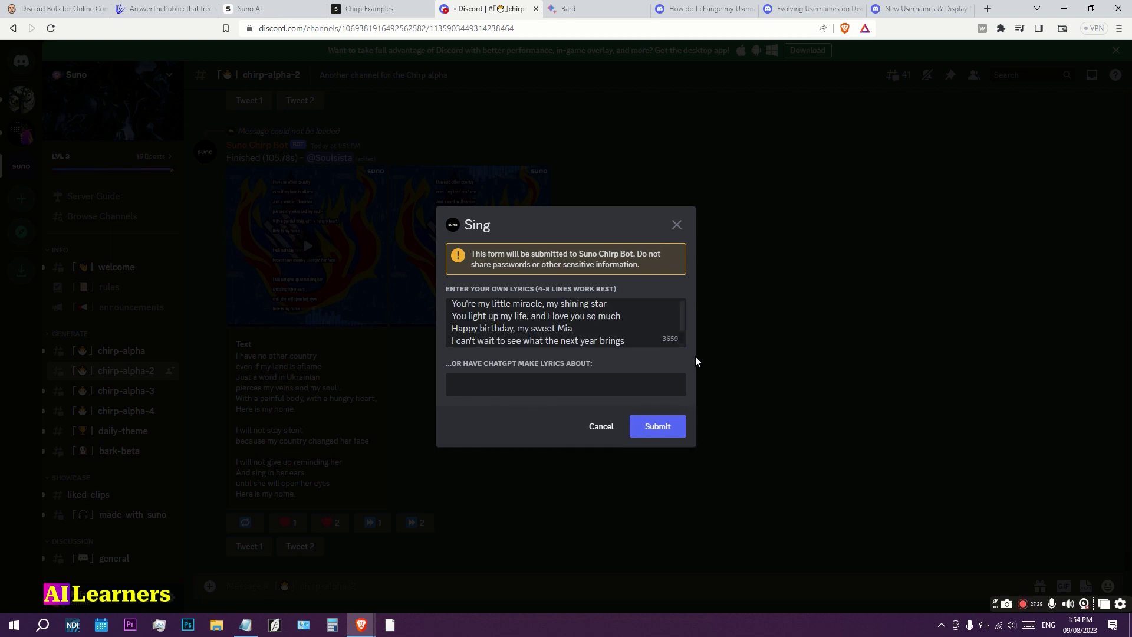
left_click(660, 428)
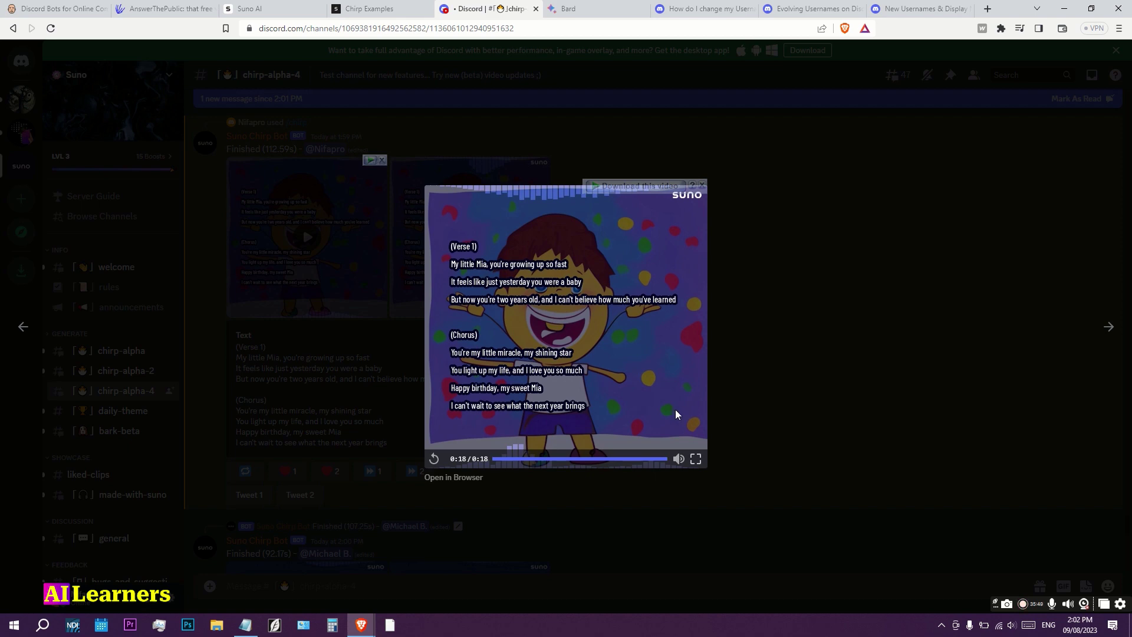
Replay the Mia birthday video and download its file through IDM.
left_click(541, 431)
left_click(453, 478)
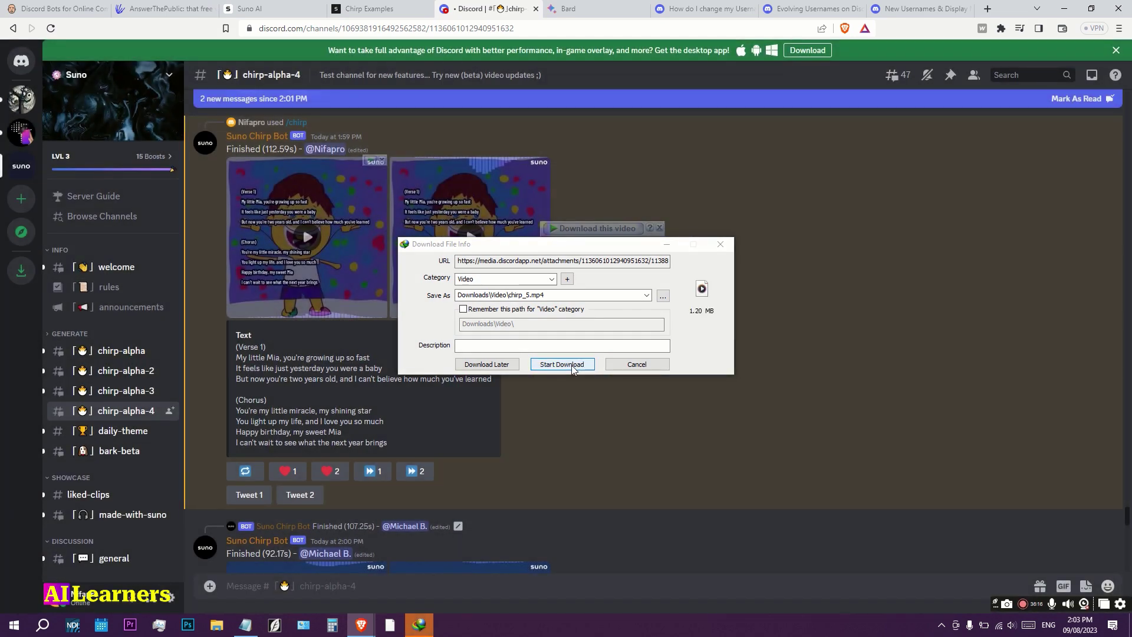
left_click(572, 364)
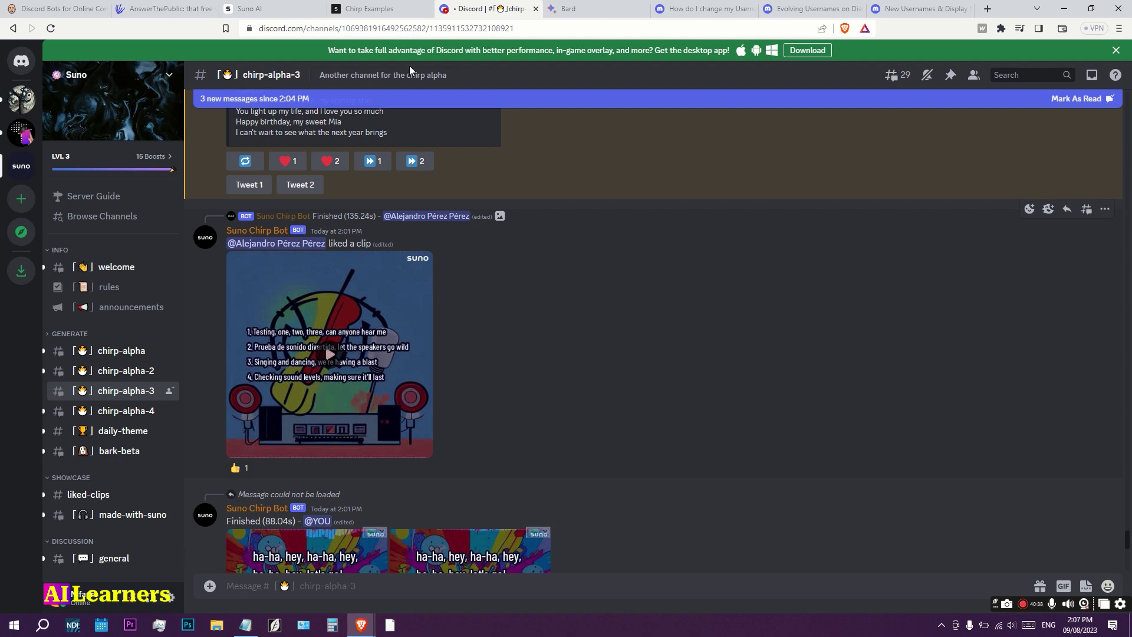
Switch to the Suno AI homepage browser tab.
left_click(265, 9)
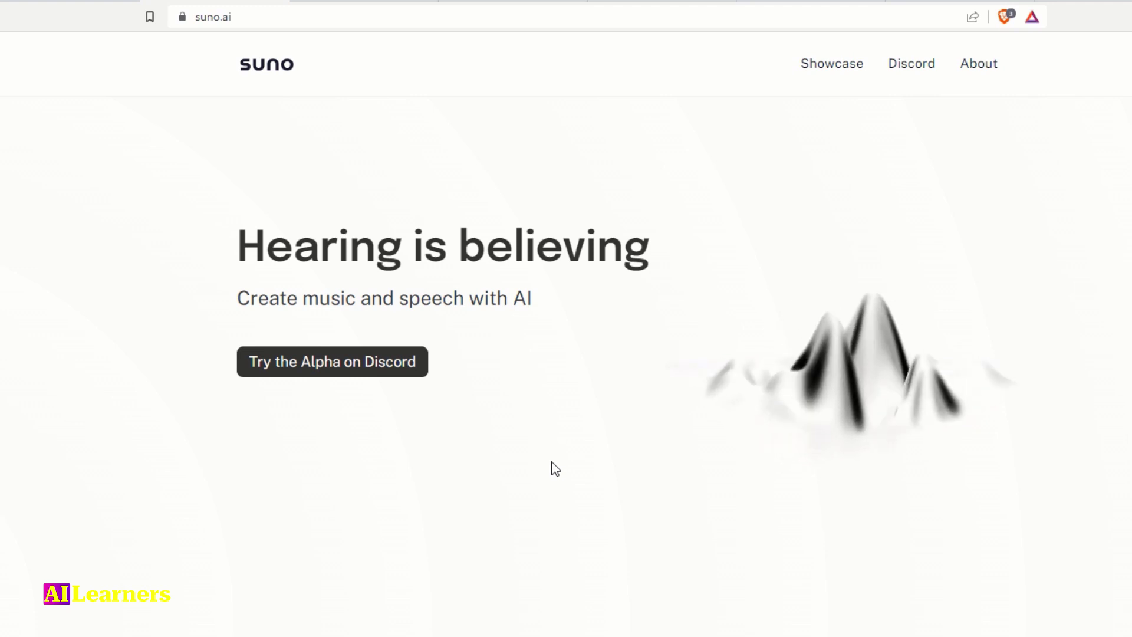
Return to the Discord browser tab.
left_click(501, 5)
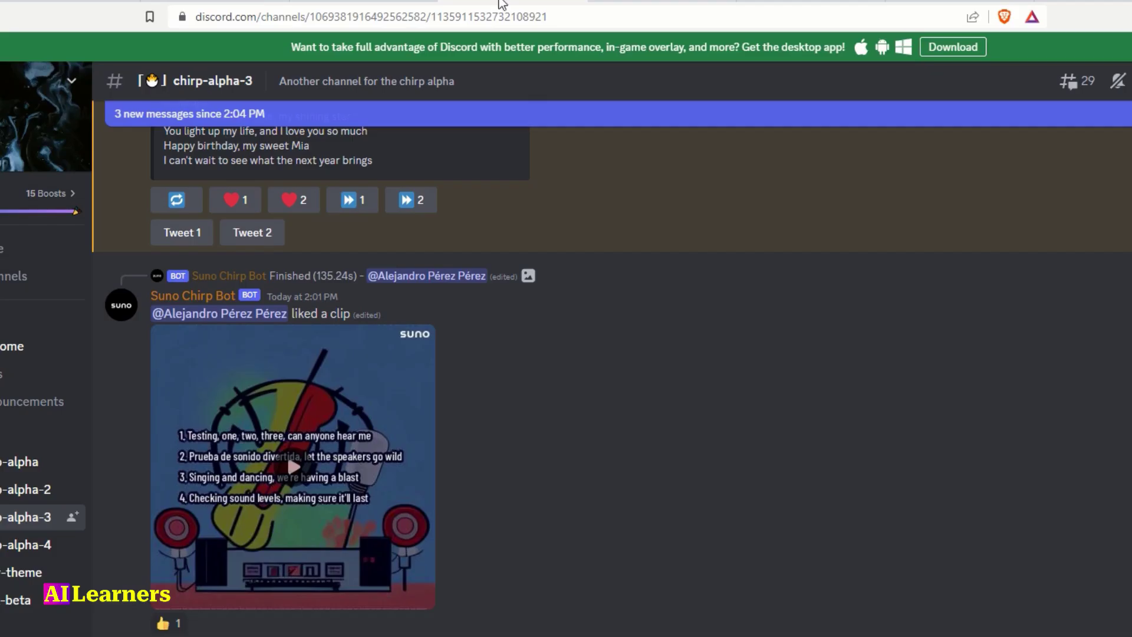
In #bark-beta, play the first two Bark voice clips and download the first one.
left_click(15, 600)
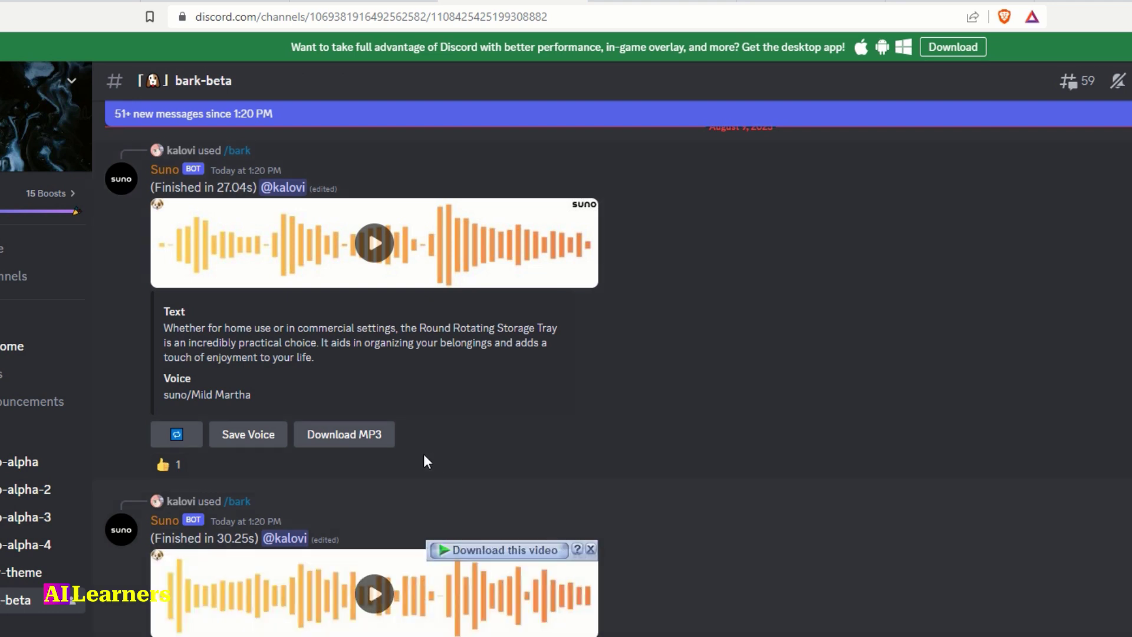
left_click(379, 244)
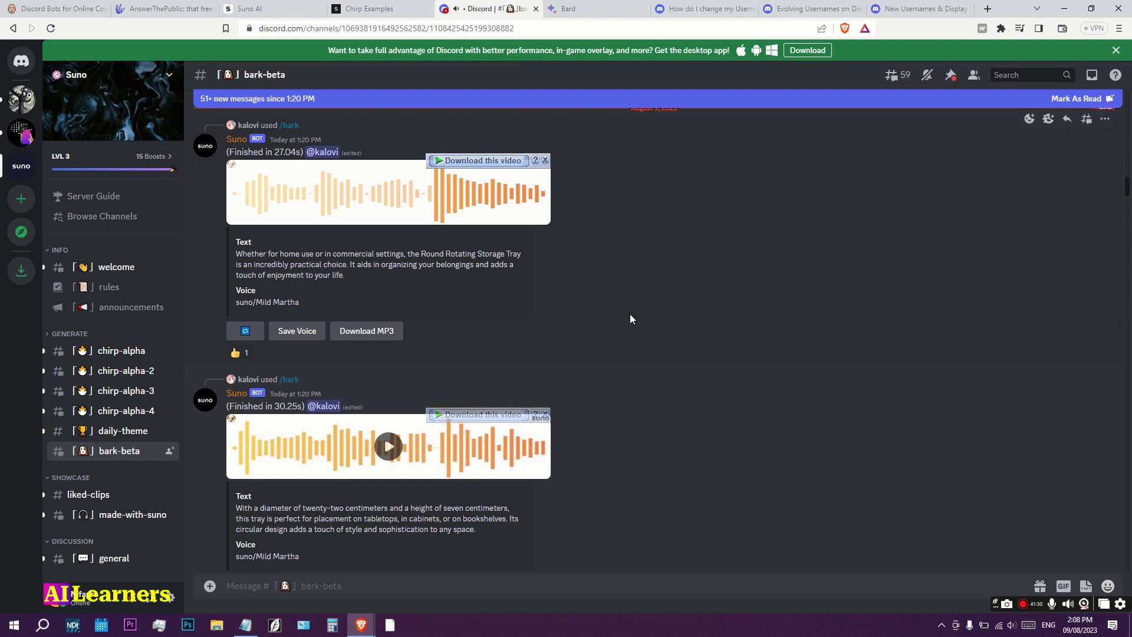
mouse_move(375, 243)
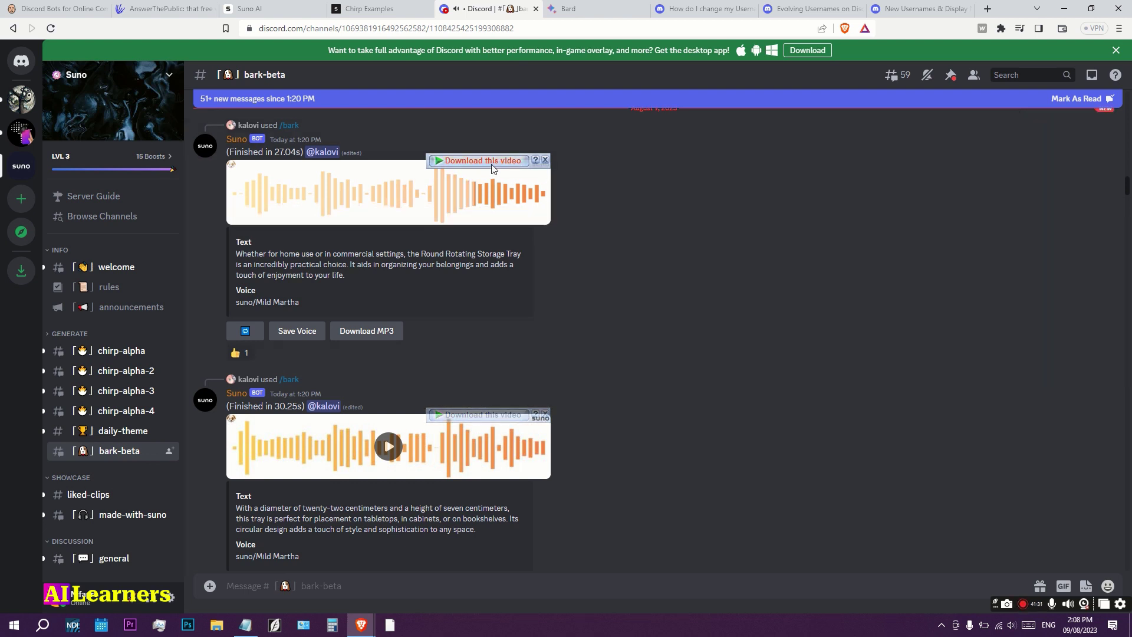
left_click(482, 161)
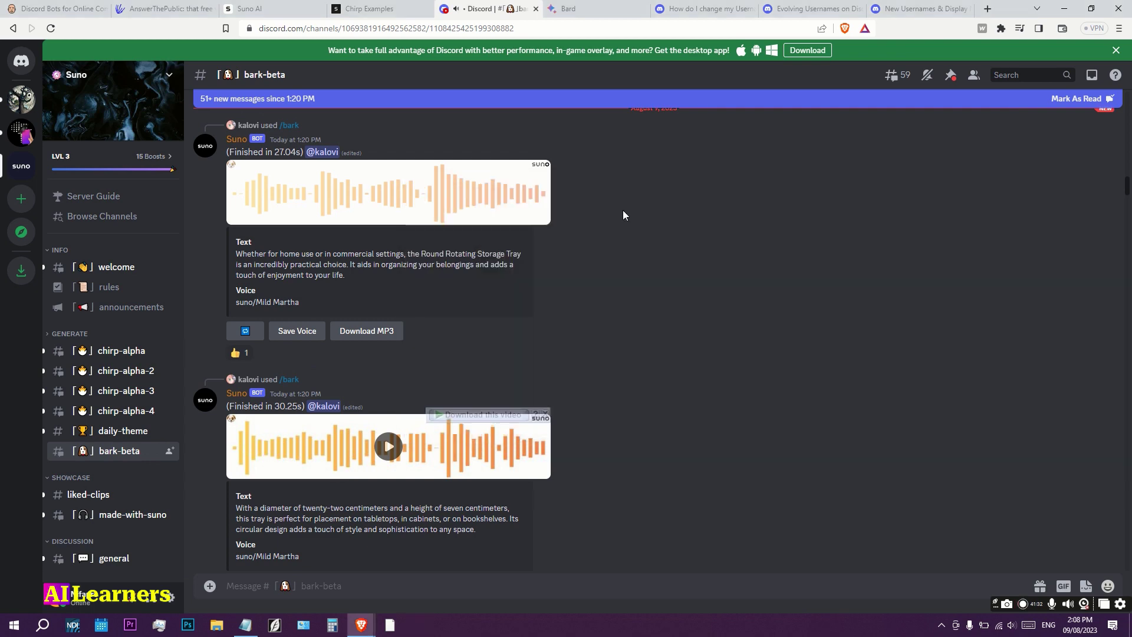
mouse_move(409, 382)
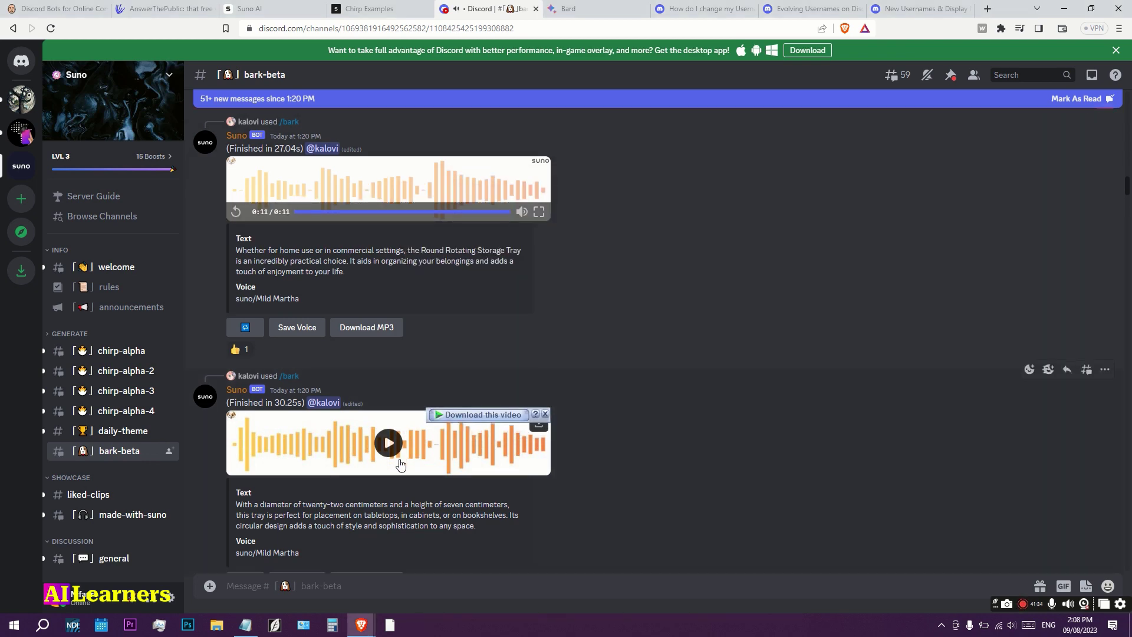
scroll(401, 465, "down", 2)
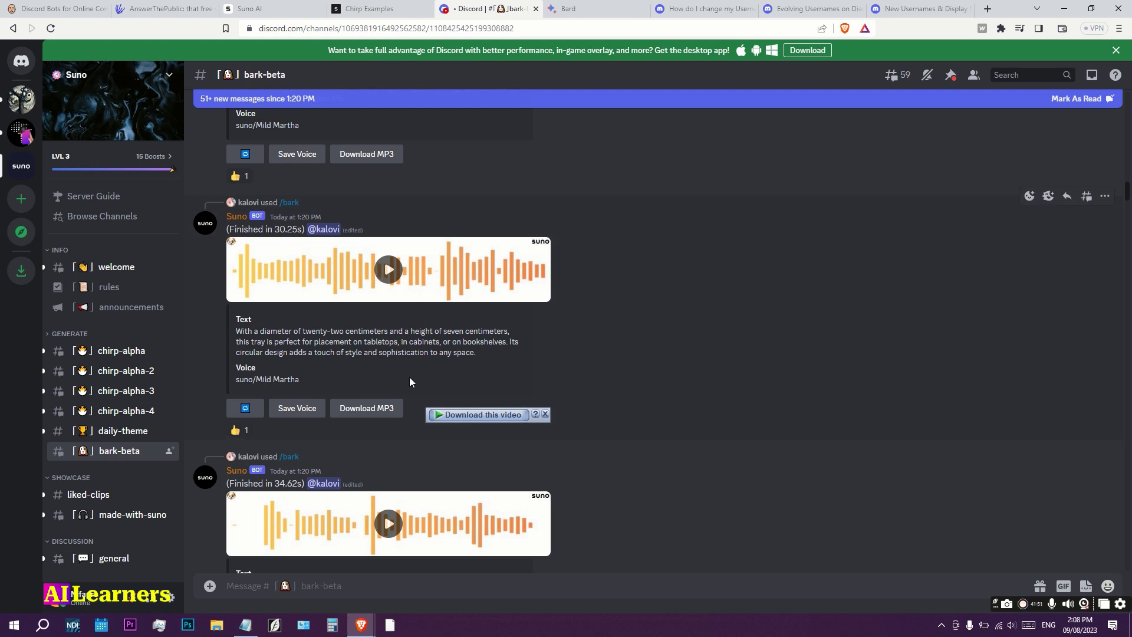
left_click(387, 270)
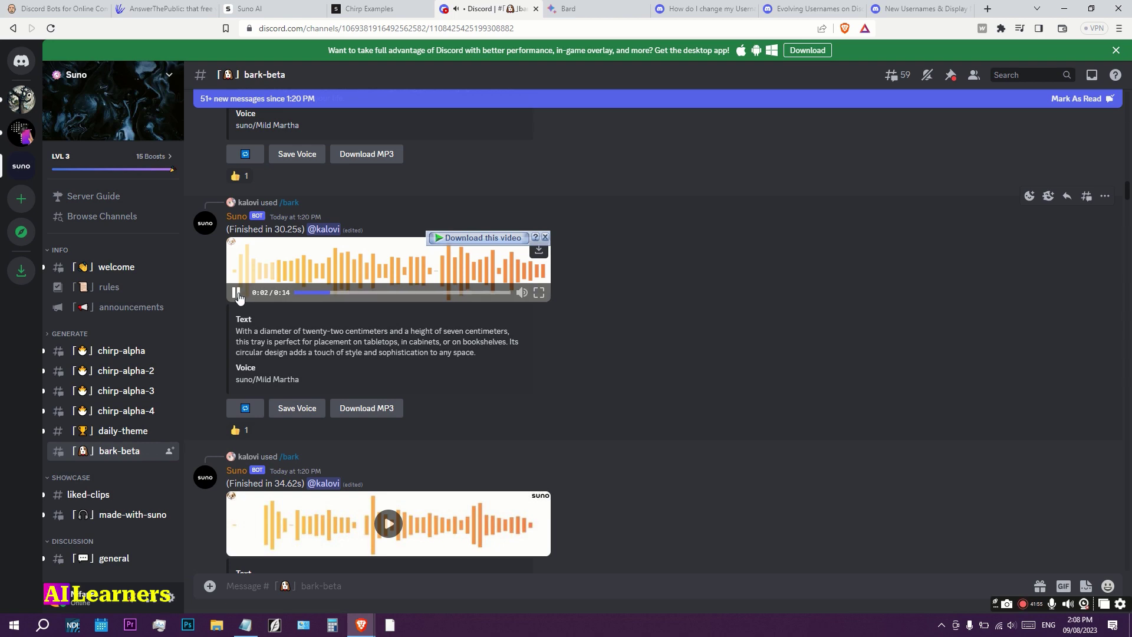
scroll(525, 433, "down", 5)
scroll(659, 411, "down", 5)
scroll(657, 415, "down", 5)
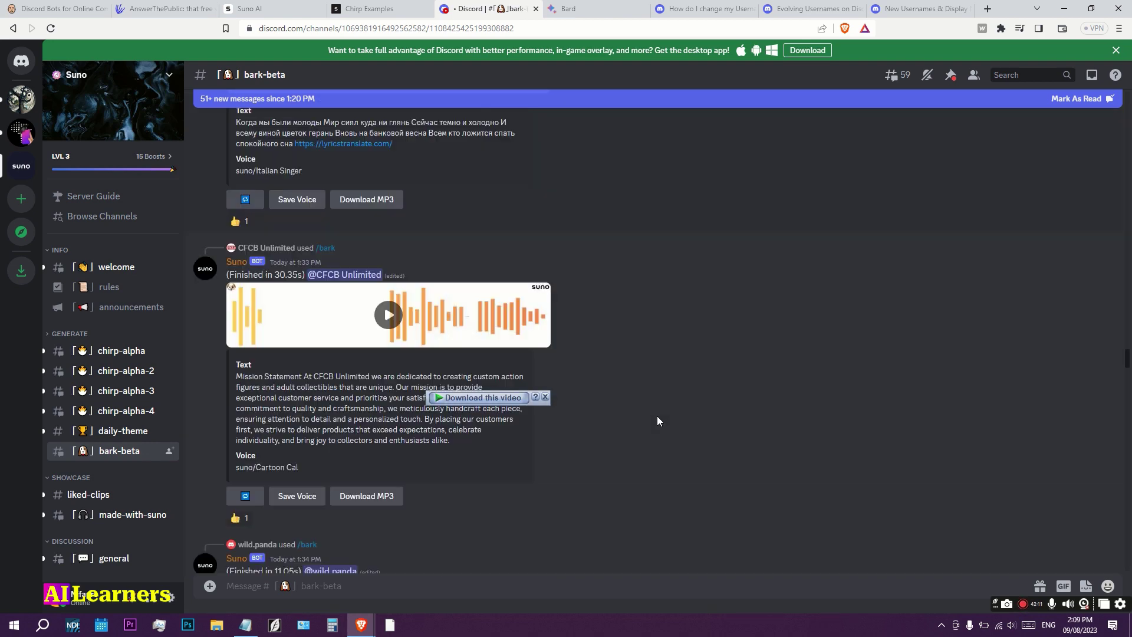
scroll(658, 416, "down", 3)
scroll(657, 417, "down", 3)
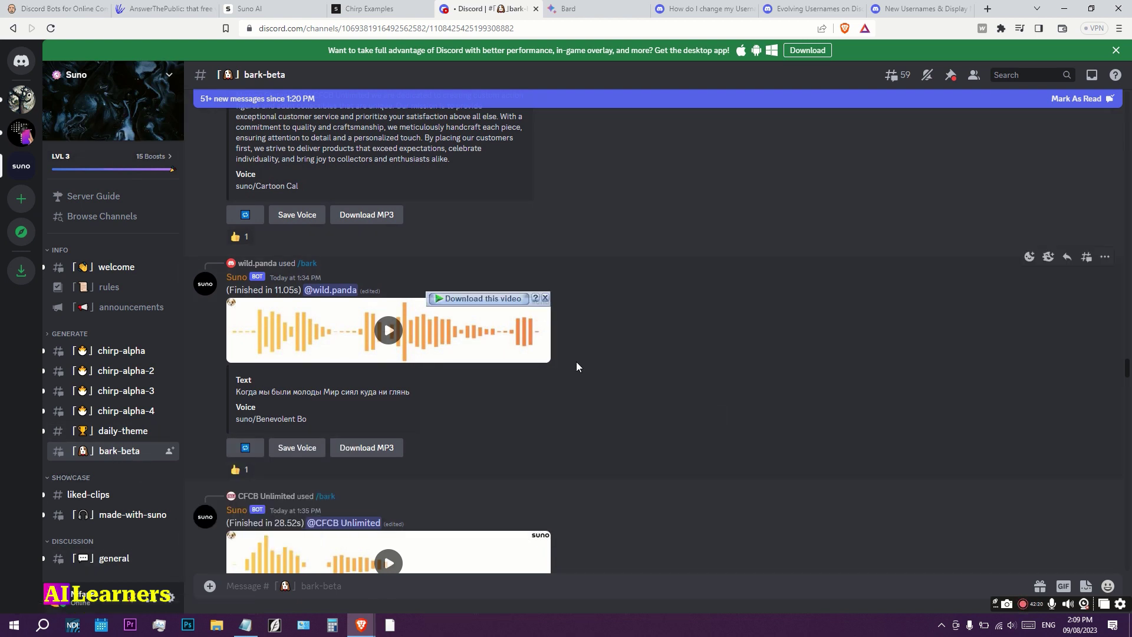
scroll(601, 383, "down", 5)
scroll(580, 445, "down", 5)
scroll(522, 441, "down", 4)
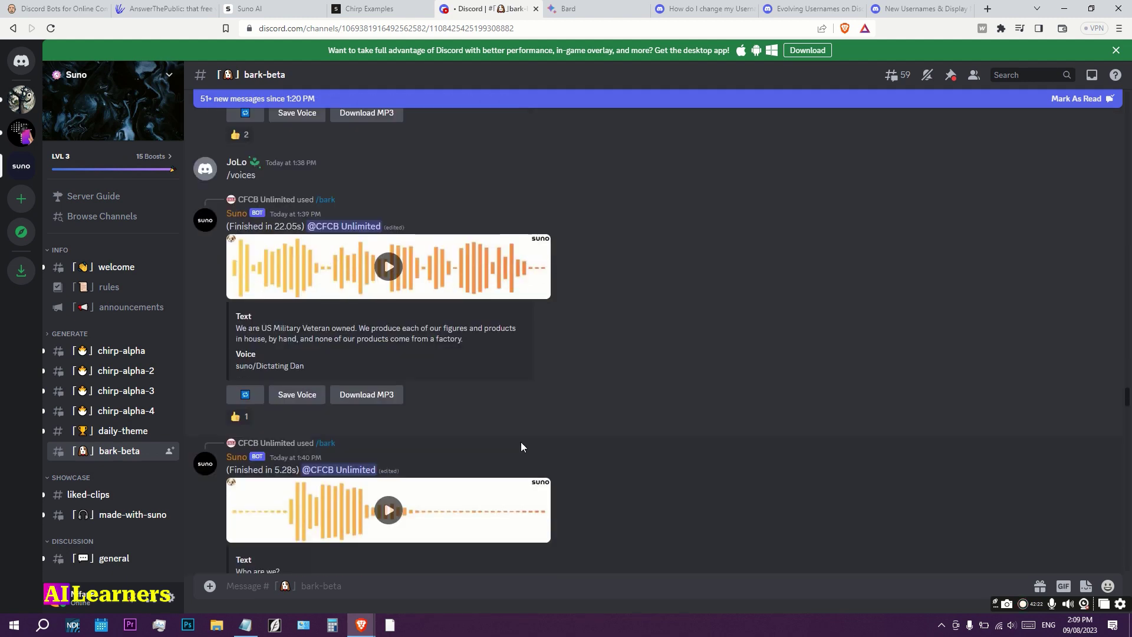
scroll(442, 408, "down", 3)
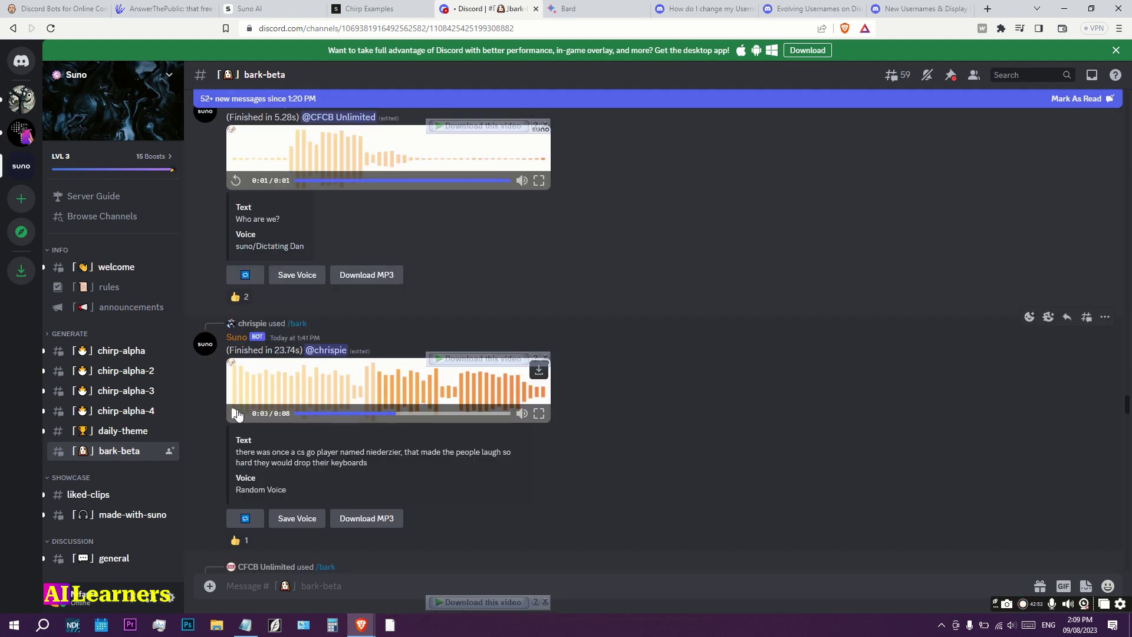